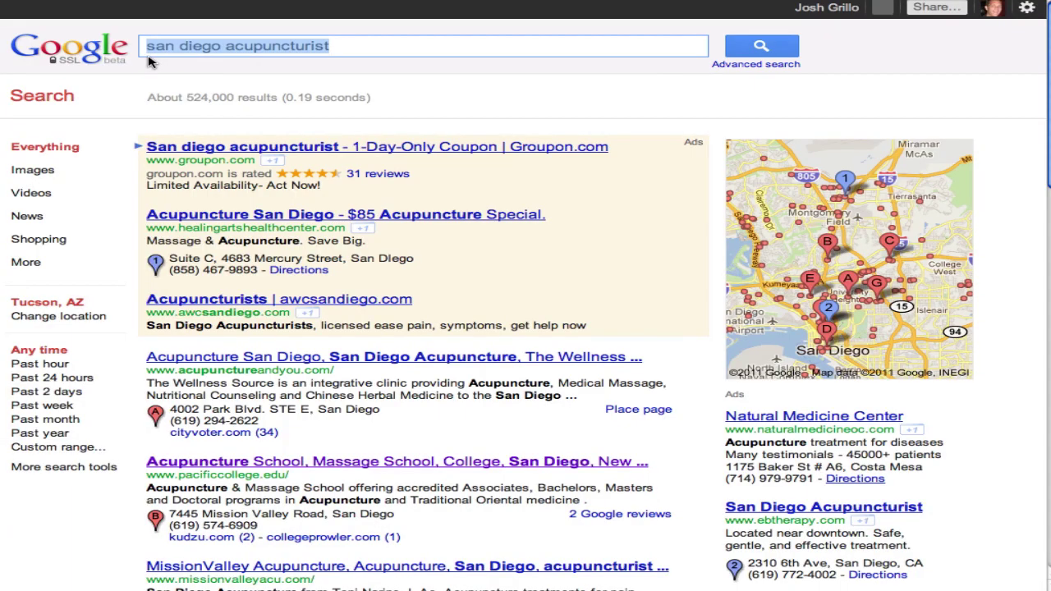
Browse the 'san diego acupuncturist' results and open The Wellness Source place page
click(150, 62)
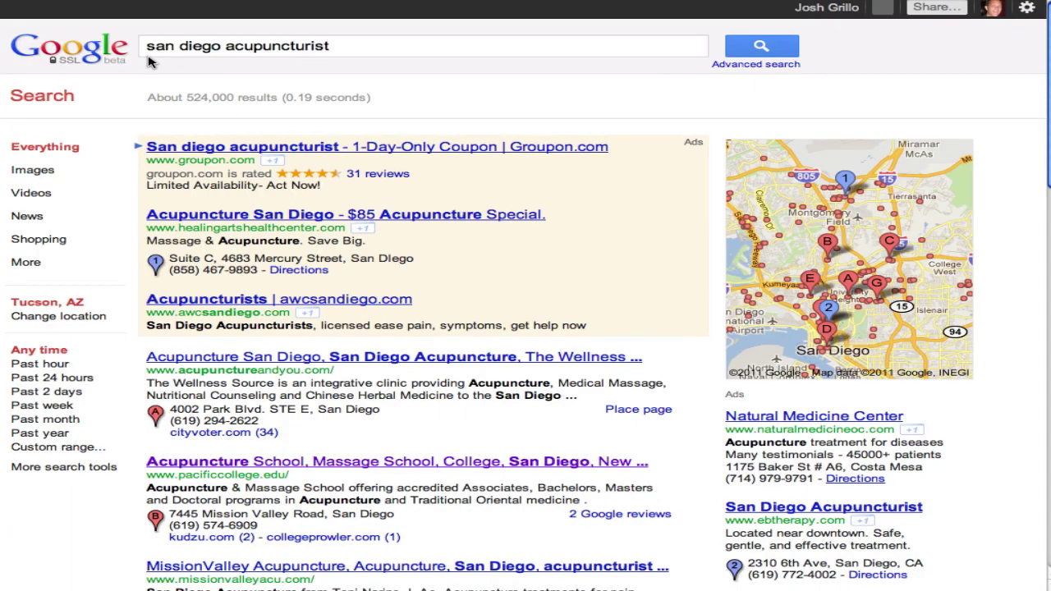
scroll(168, 148, down, 1)
scroll(171, 156, down, 1)
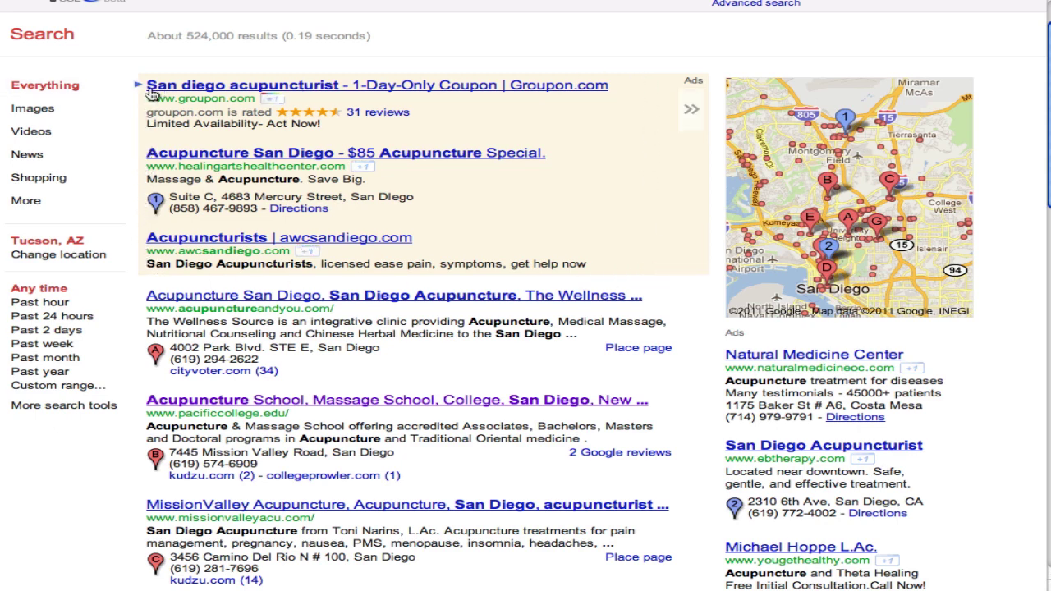
scroll(144, 164, down, 4)
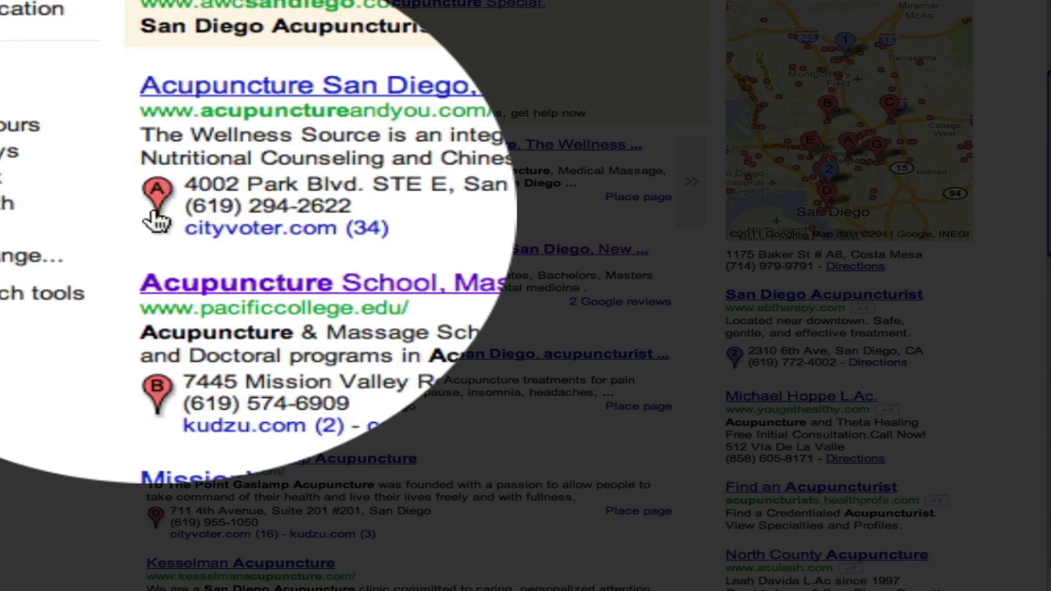
scroll(160, 486, down, 2)
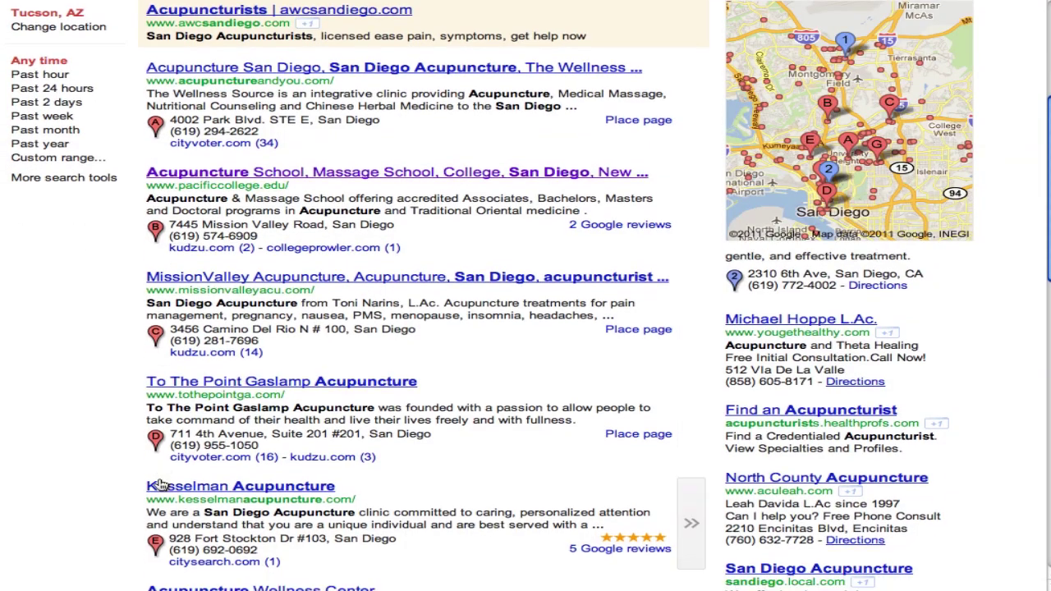
scroll(160, 485, down, 8)
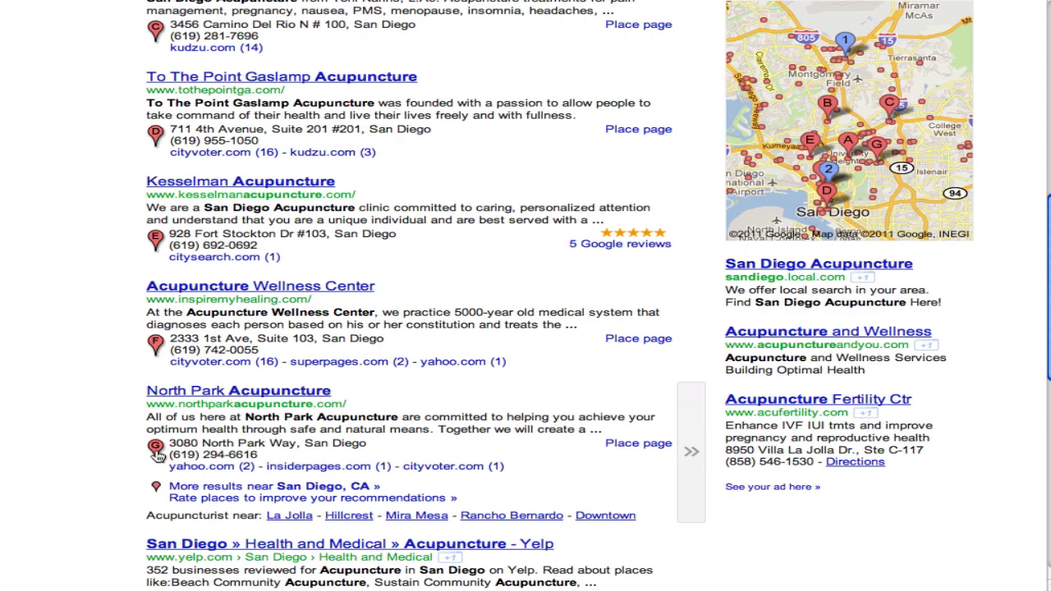
scroll(156, 454, up, 10)
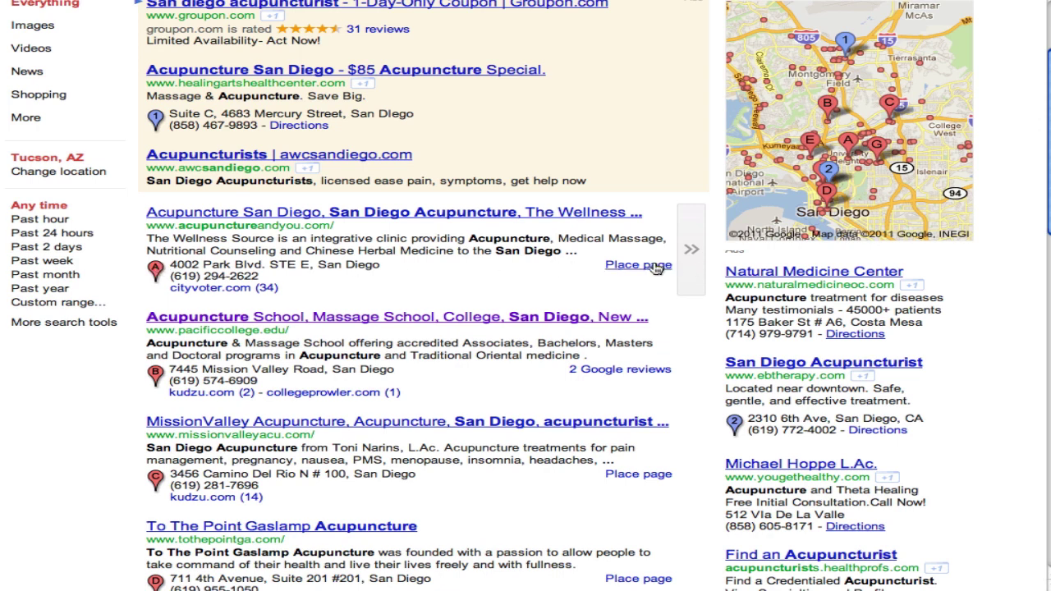
scroll(656, 267, down, 1)
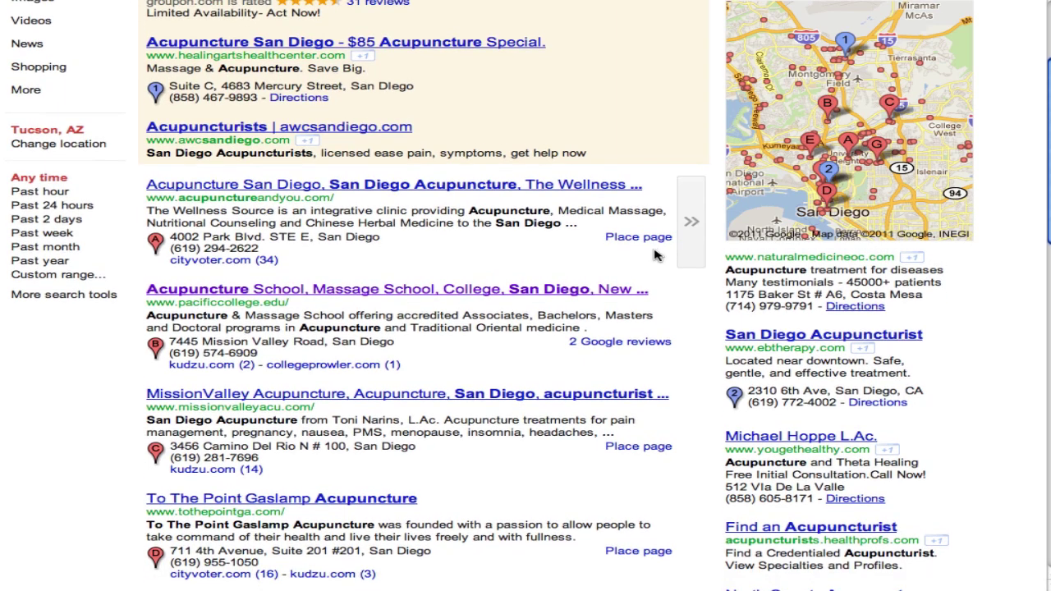
click(652, 239)
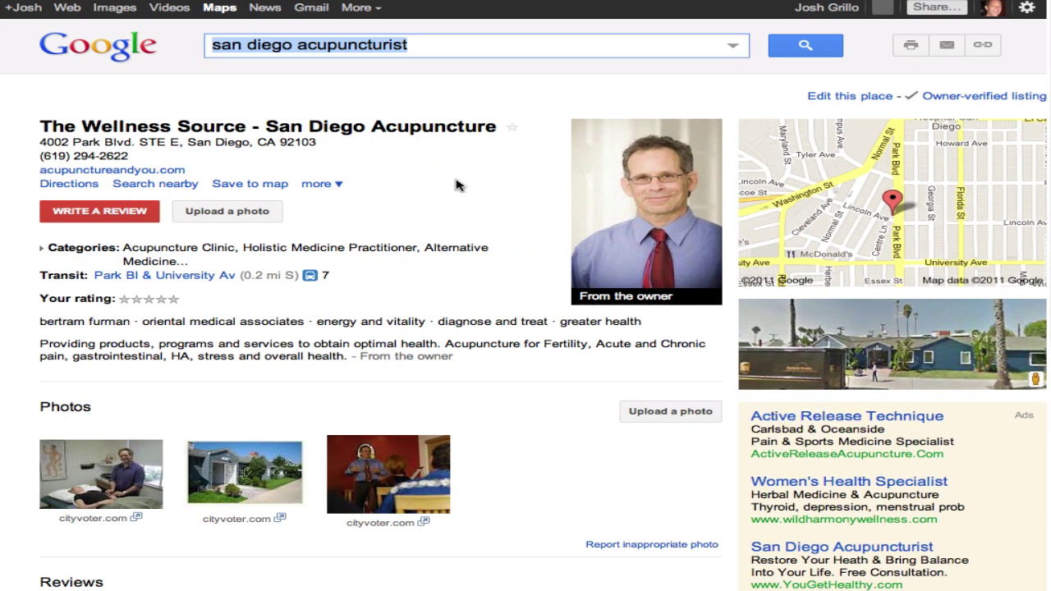
scroll(458, 187, down, 2)
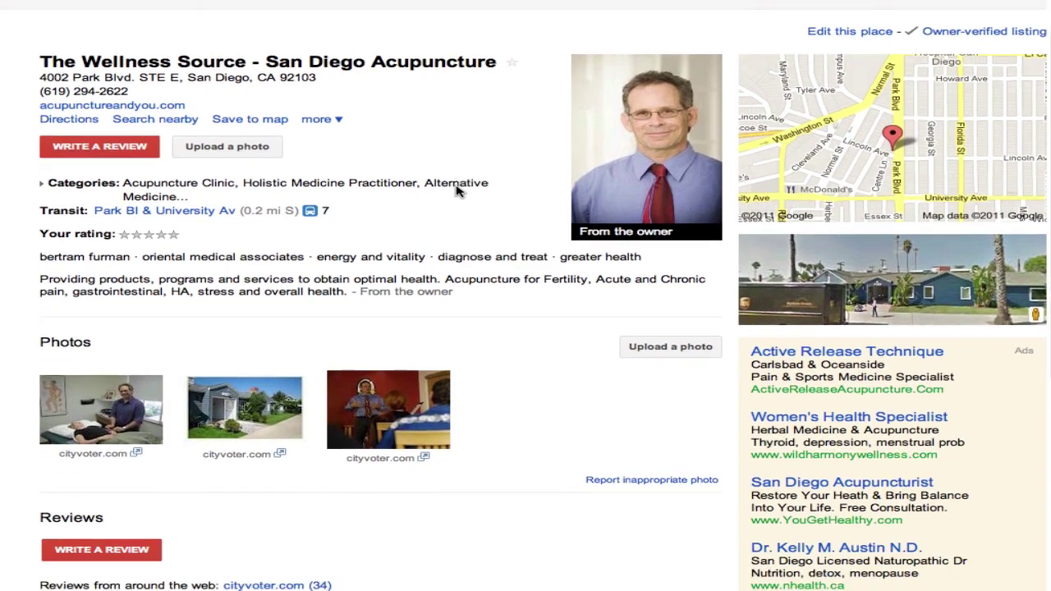
scroll(458, 189, down, 6)
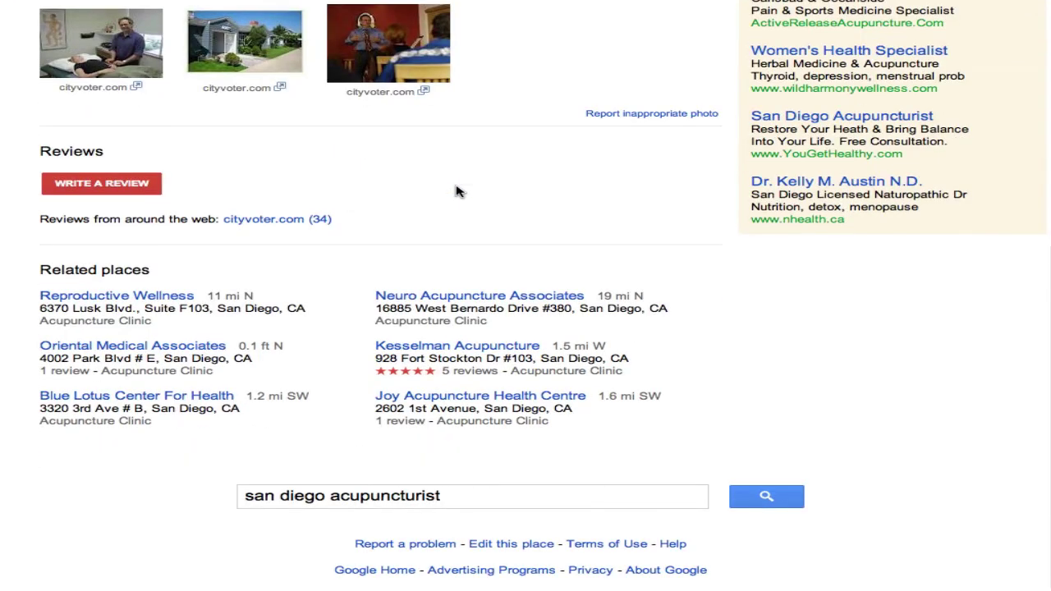
scroll(458, 191, up, 8)
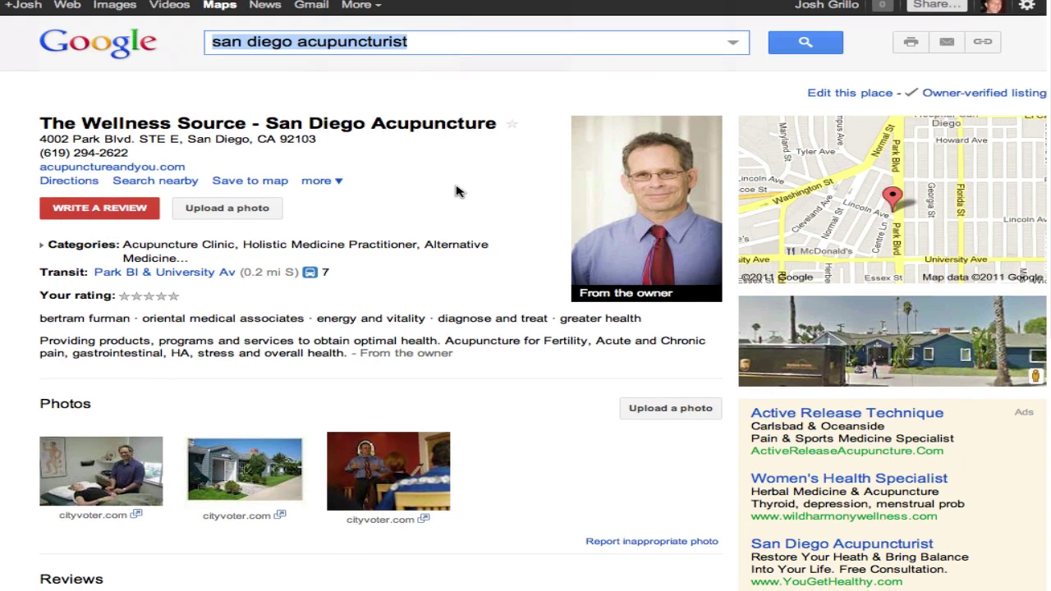
Highlight 'San Diego Acupuncture' in the business name and expand the full category list
scroll(458, 191, down, 2)
scroll(458, 192, up, 1)
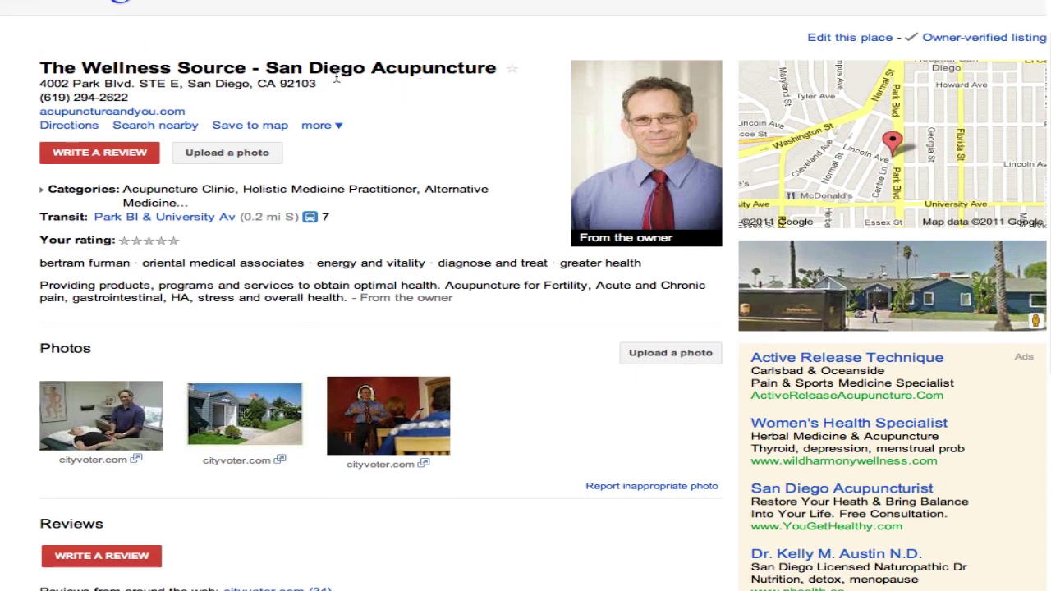
drag(268, 71, 475, 81)
click(465, 92)
click(42, 194)
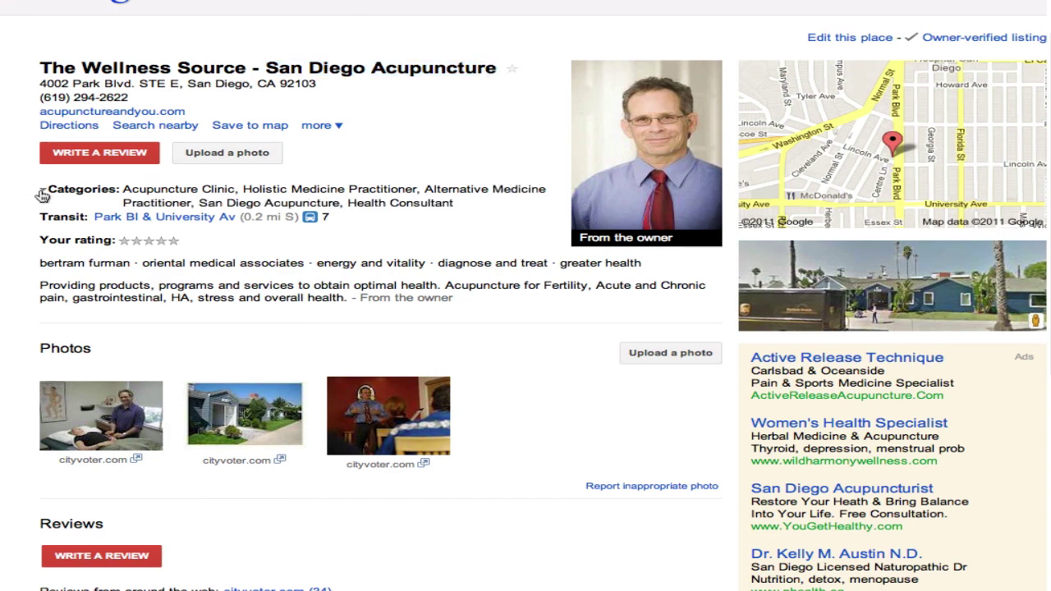
Review the owner's description and the reviews-from-around-the-web line, then scroll back up
scroll(37, 222, down, 1)
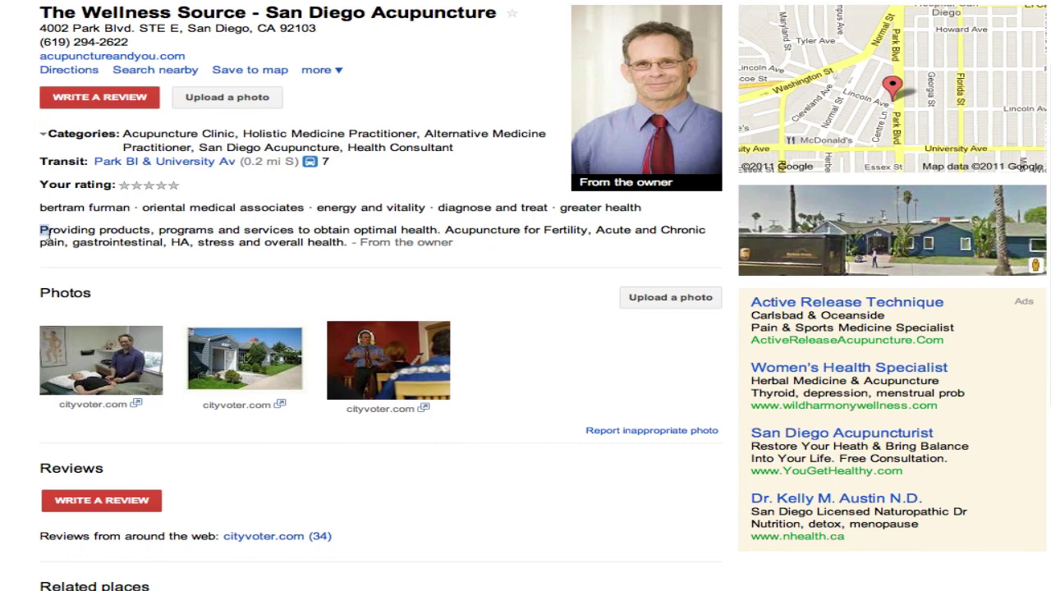
drag(39, 233, 456, 250)
scroll(457, 249, down, 2)
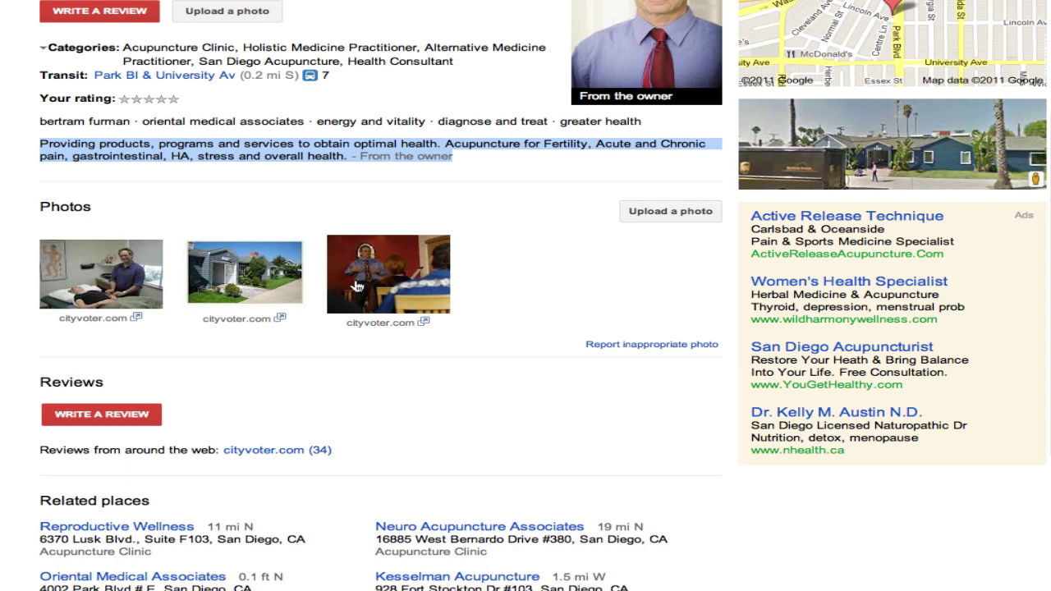
scroll(353, 304, down, 1)
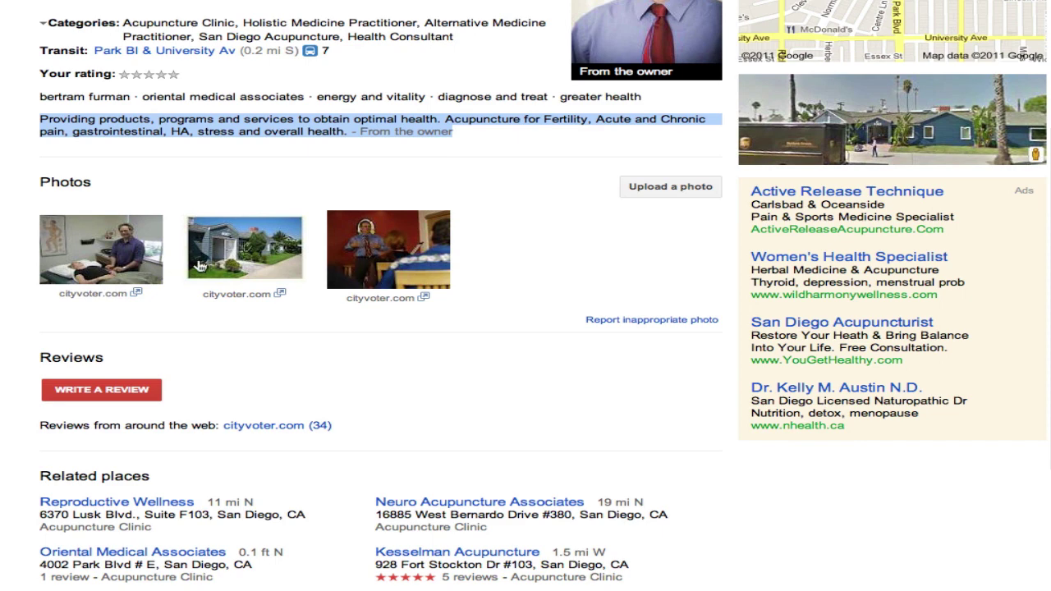
scroll(199, 265, down, 3)
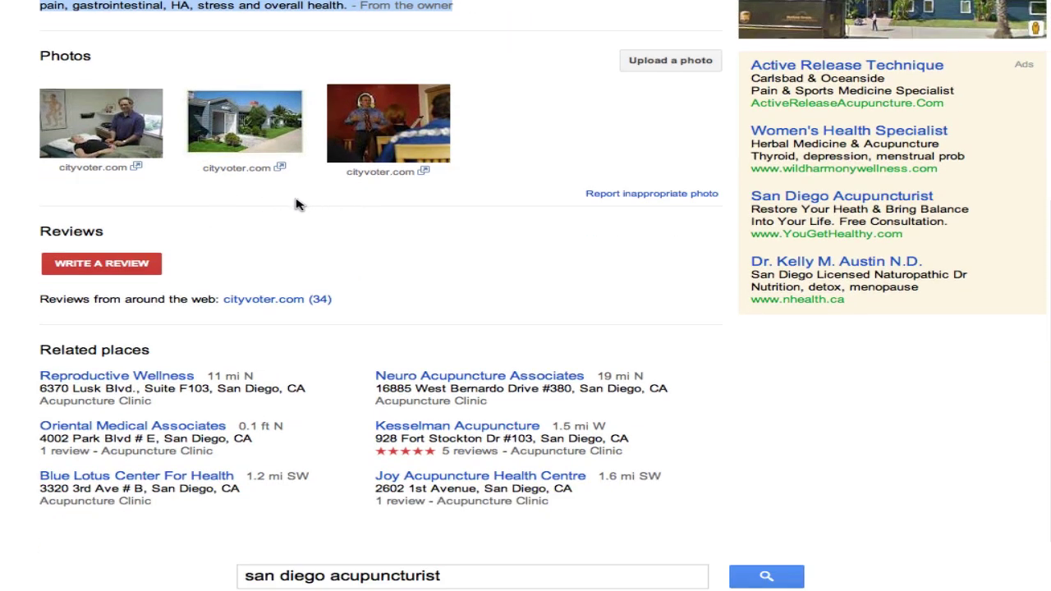
scroll(103, 233, down, 1)
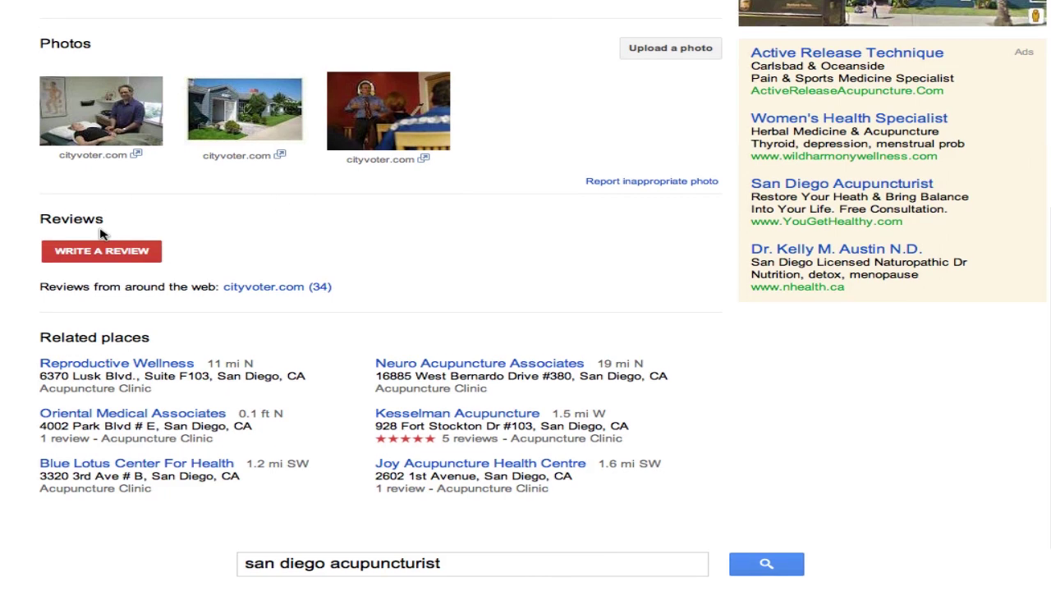
drag(39, 252, 342, 255)
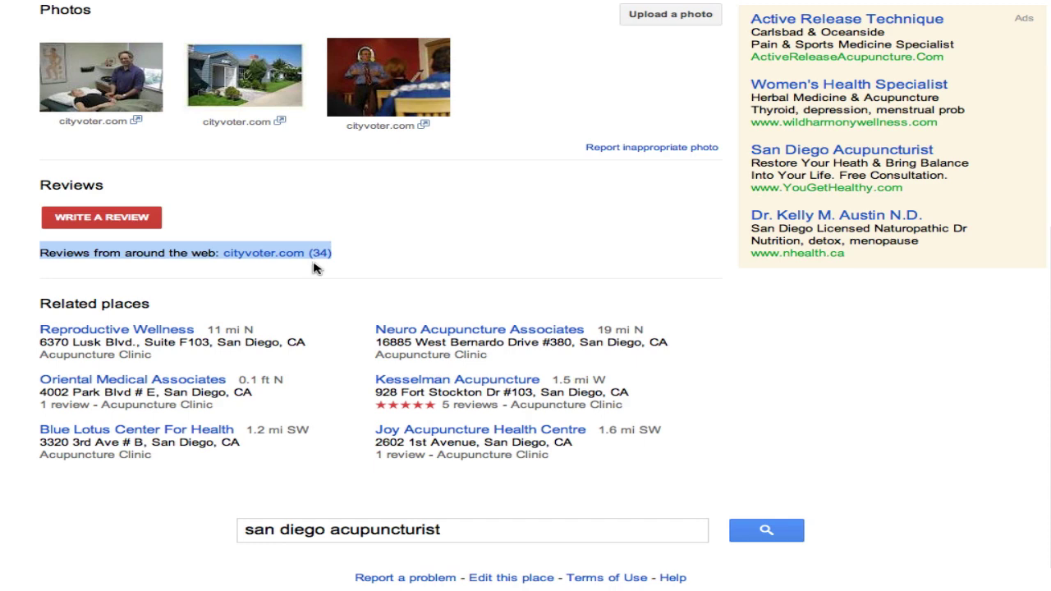
click(316, 269)
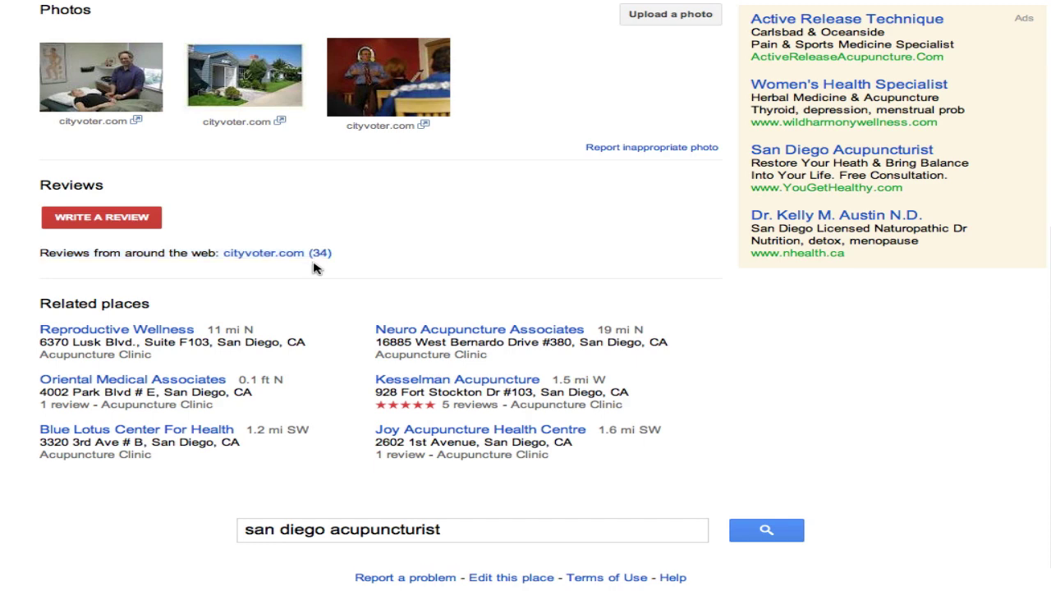
scroll(316, 269, down, 1)
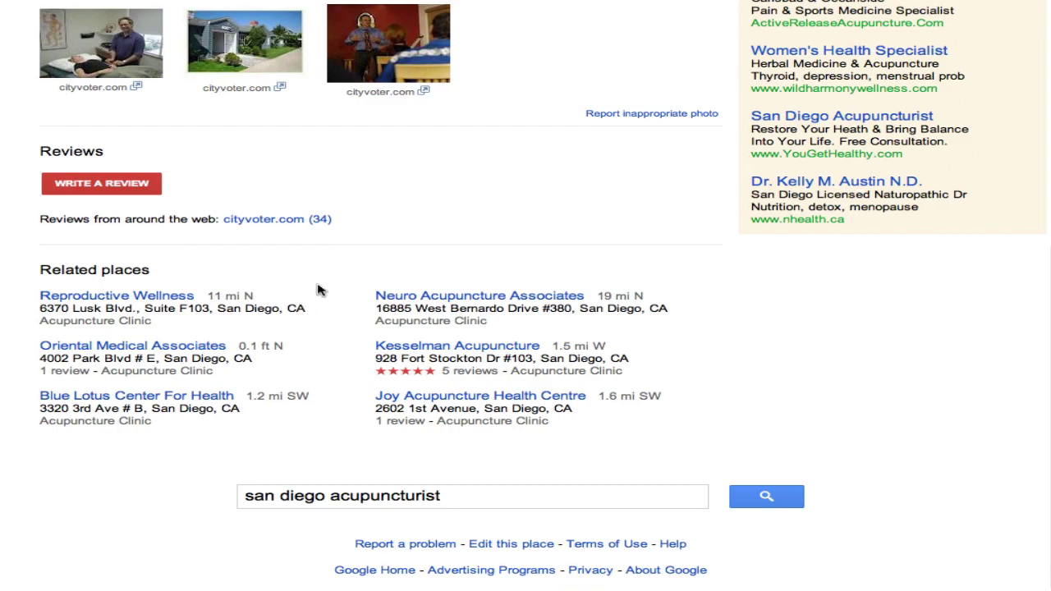
scroll(572, 243, up, 5)
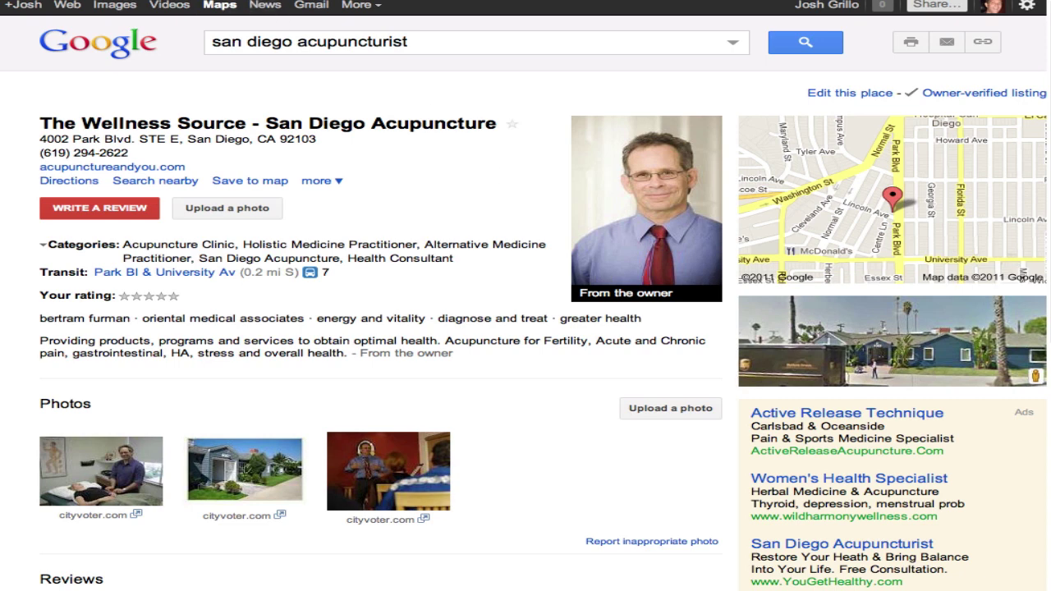
Go back, search for 'google places' and open the Google Places site
click(16, 1)
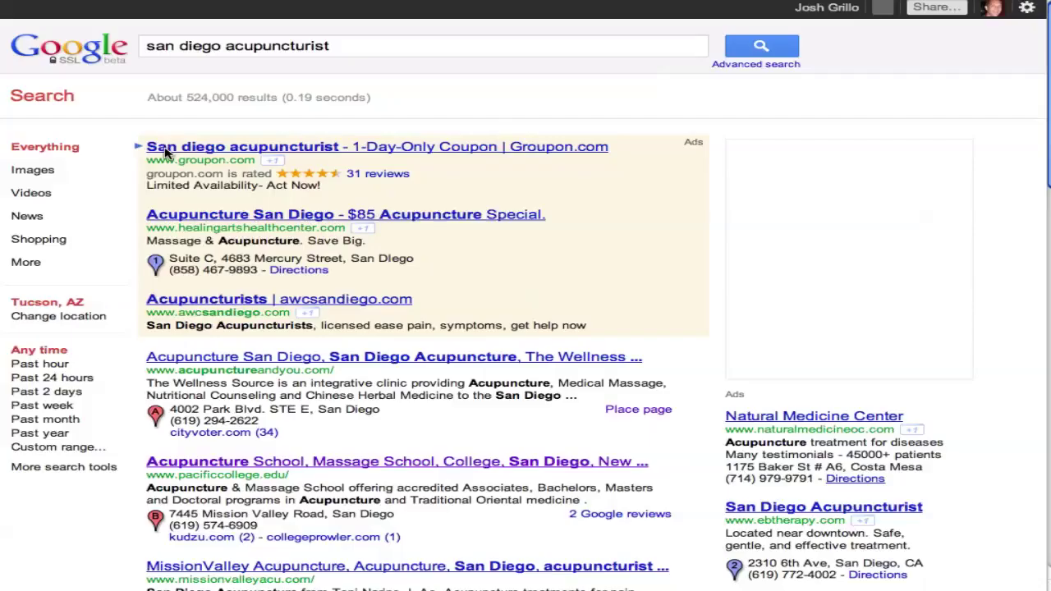
scroll(209, 420, down, 3)
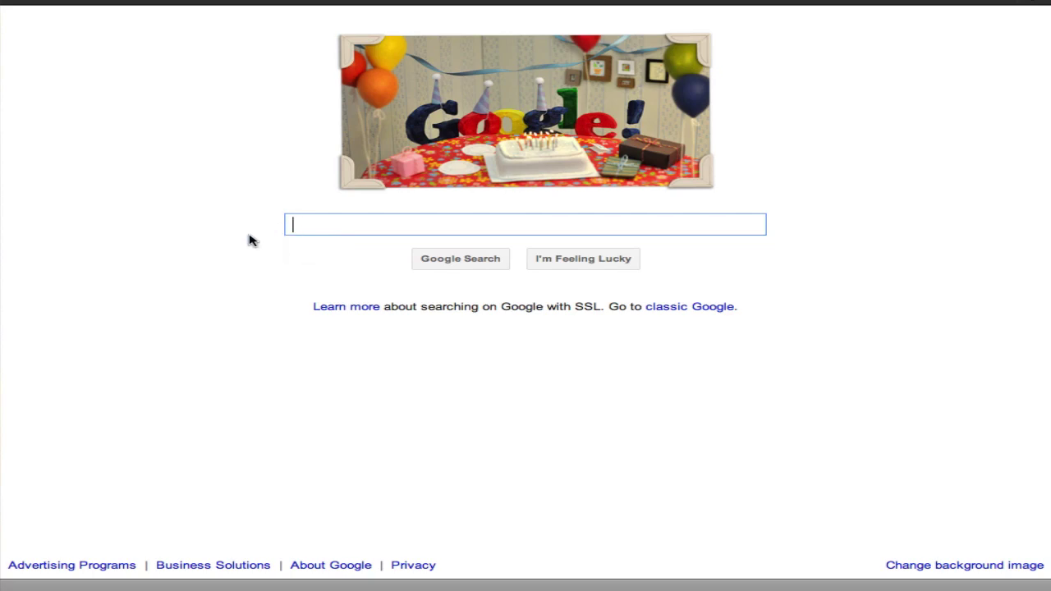
text(google )
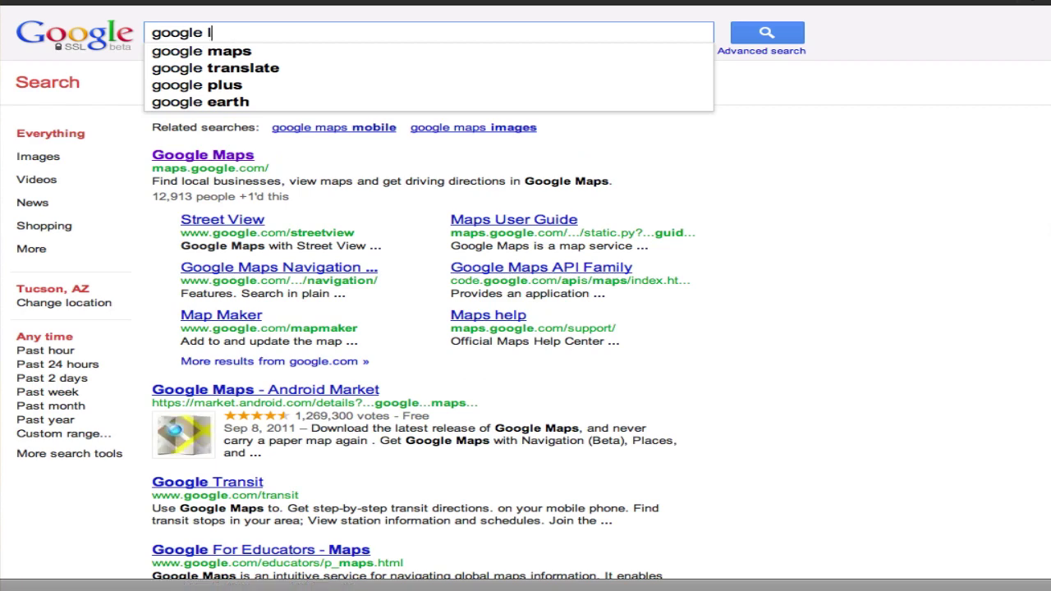
text(places)
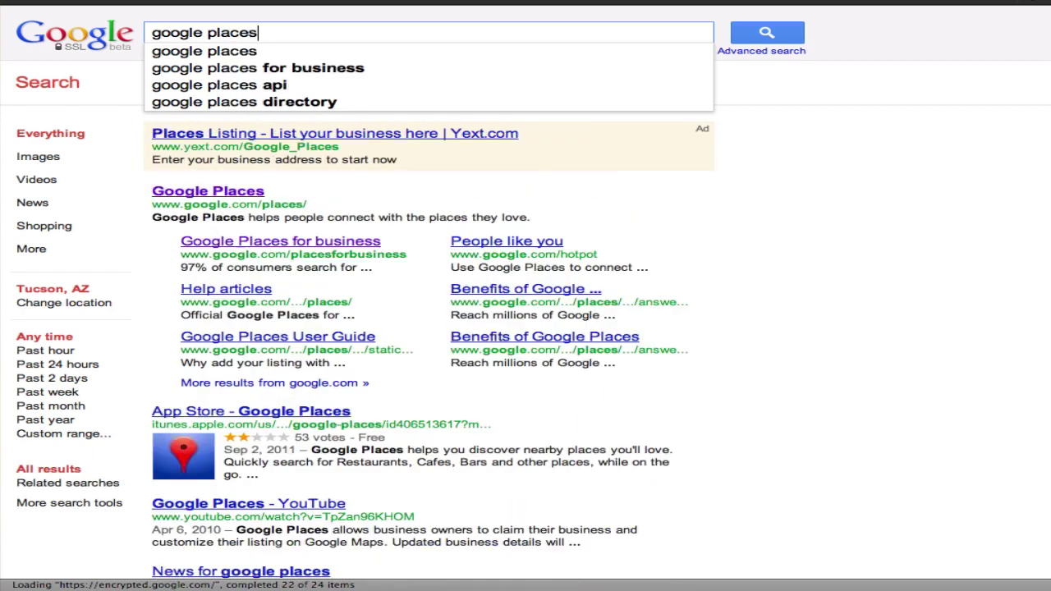
key(Return)
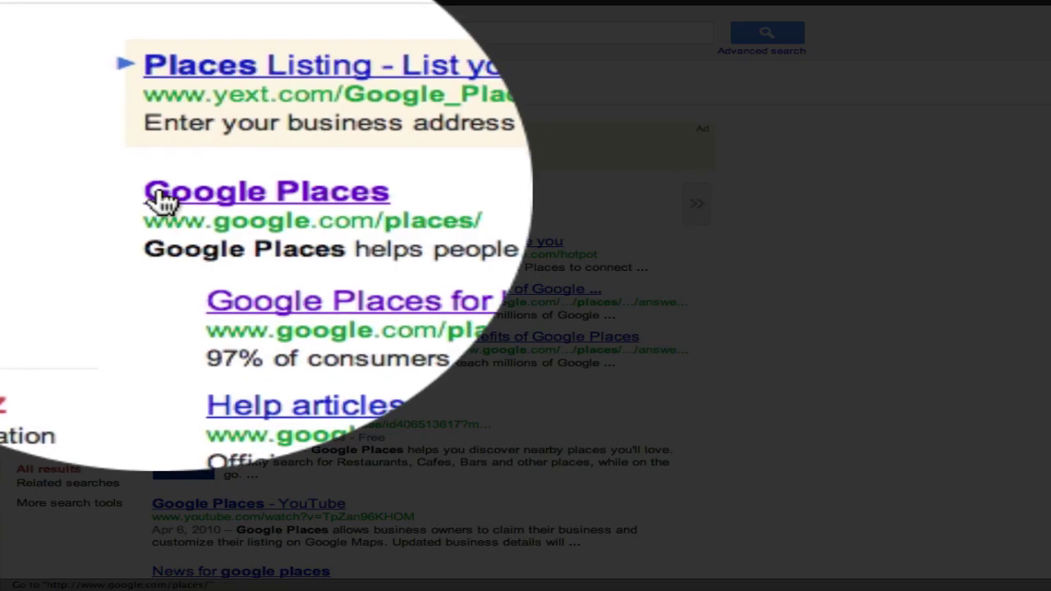
click(168, 200)
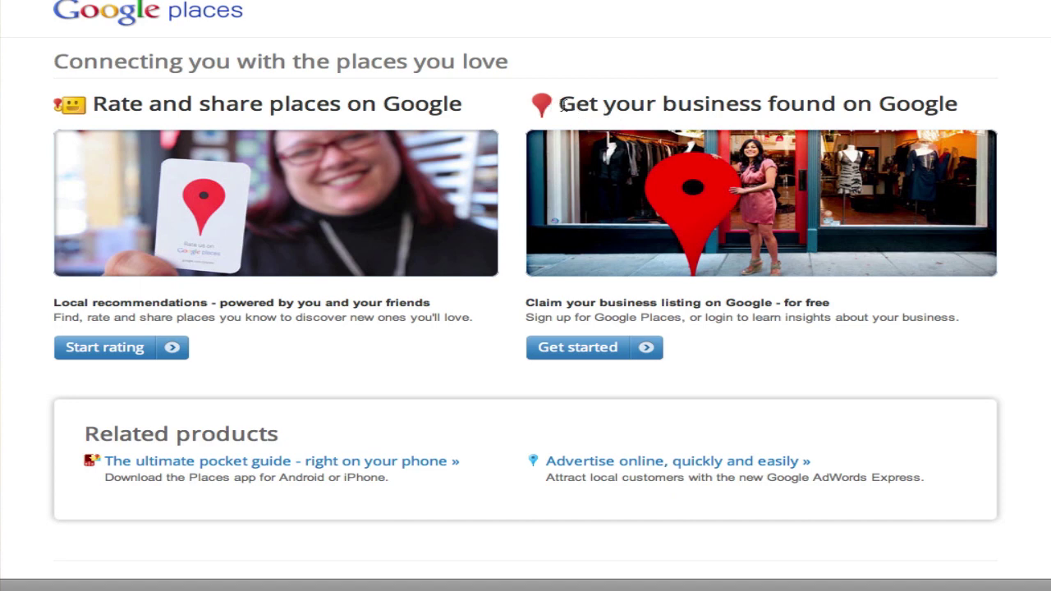
Start a business listing and sign in with the Google account's e-mail and password
drag(558, 105, 985, 120)
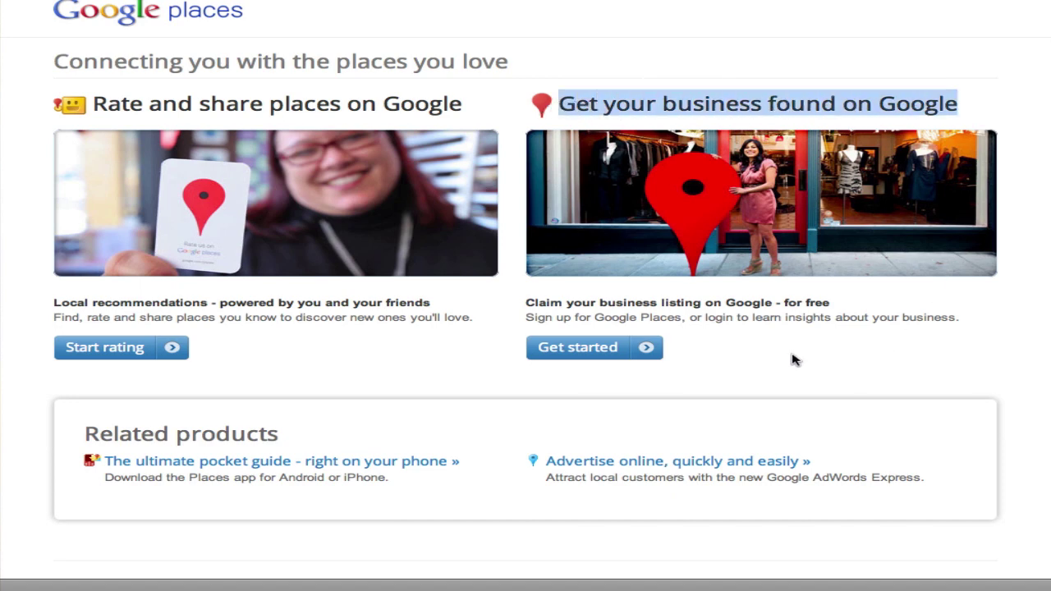
click(607, 347)
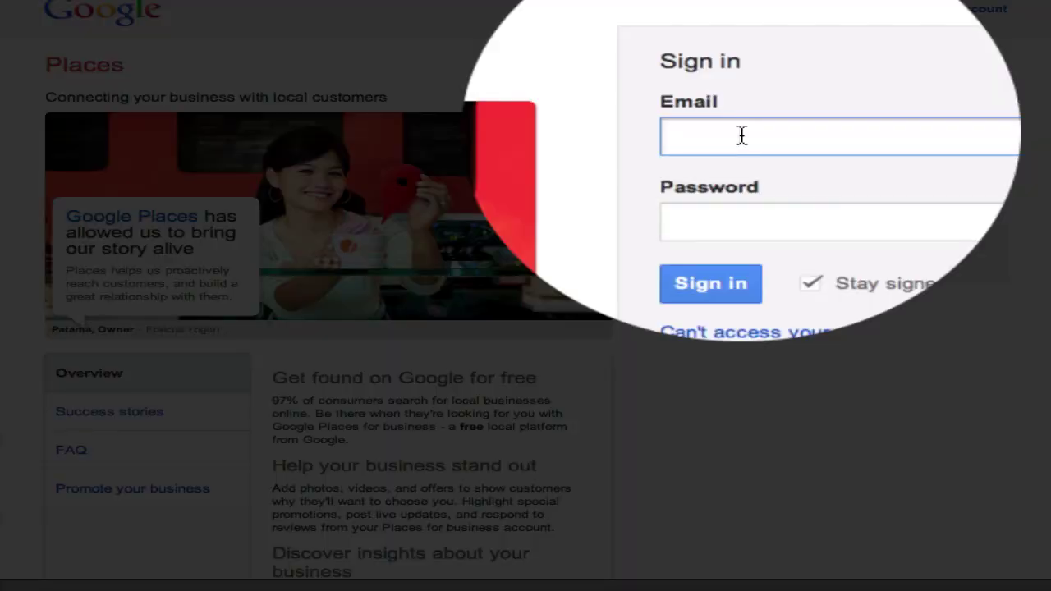
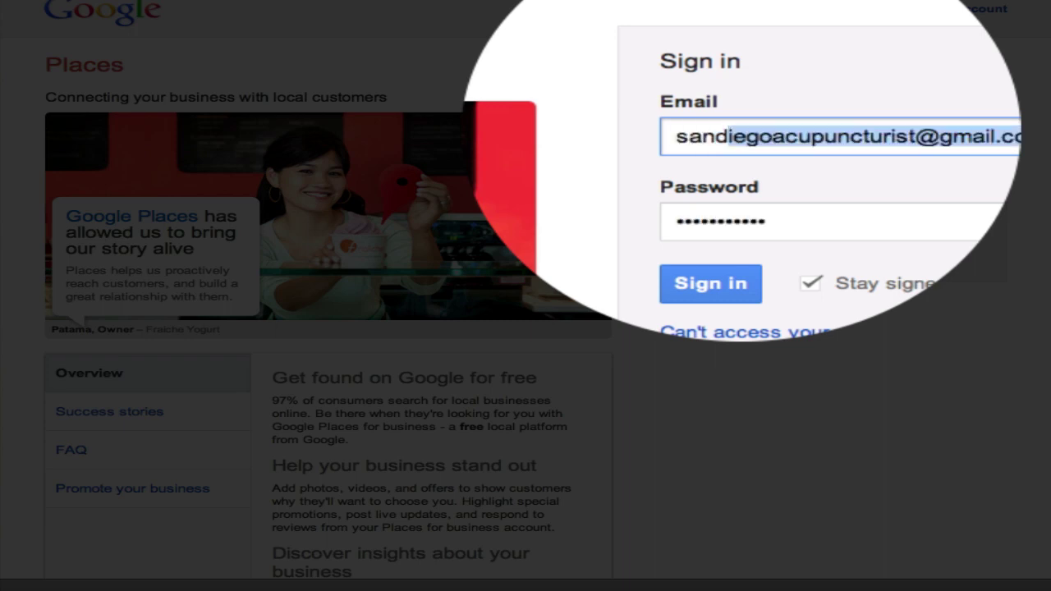
key(Tab)
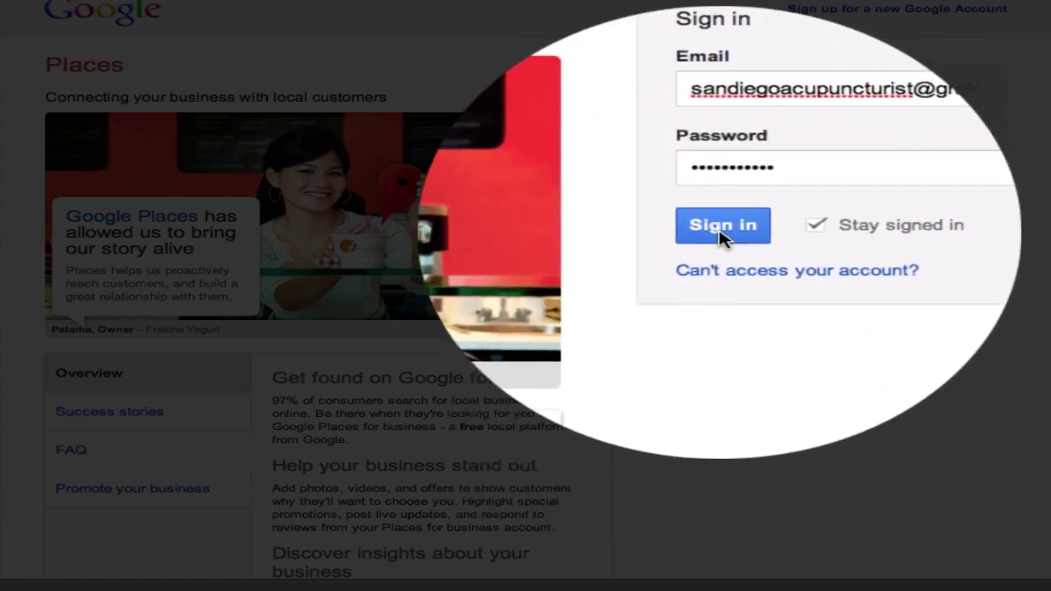
click(722, 229)
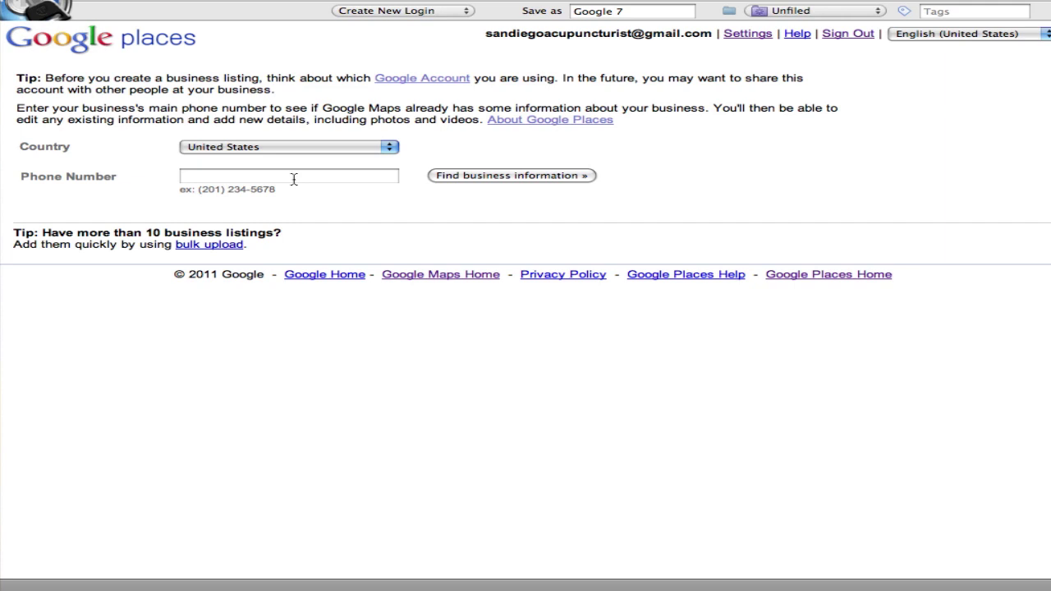
Enter the business's main phone number and look up existing business information
click(294, 179)
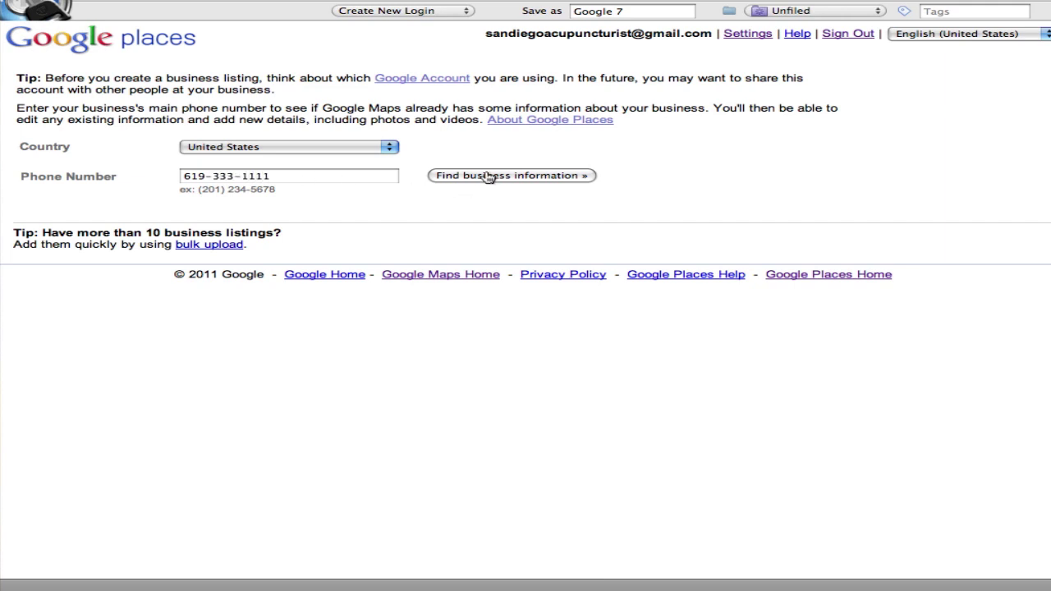
click(487, 176)
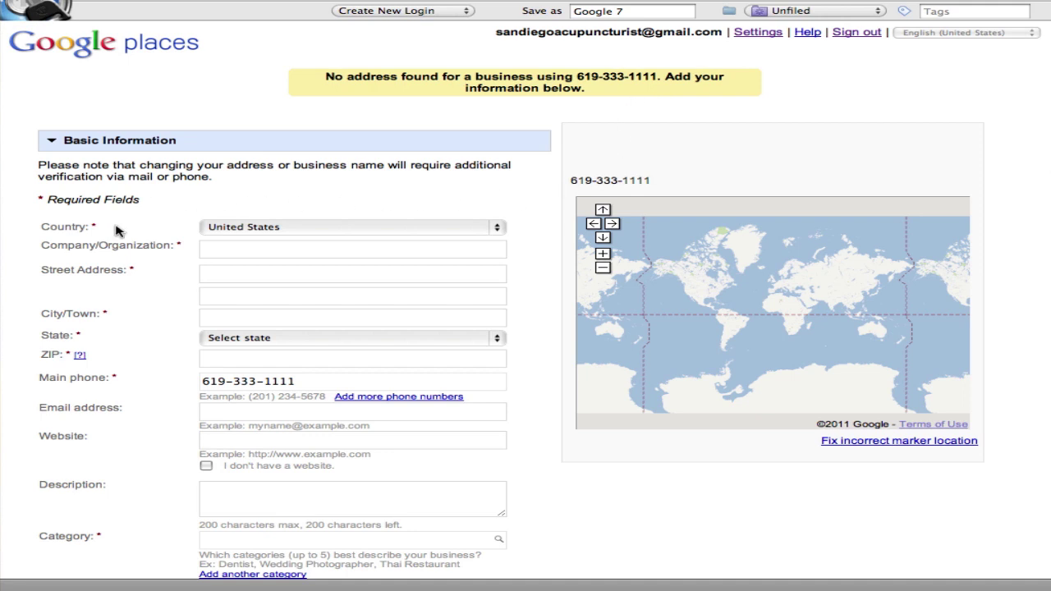
Enter the company name 'Spring Wellness - San Diego Acupuncturist'
click(224, 252)
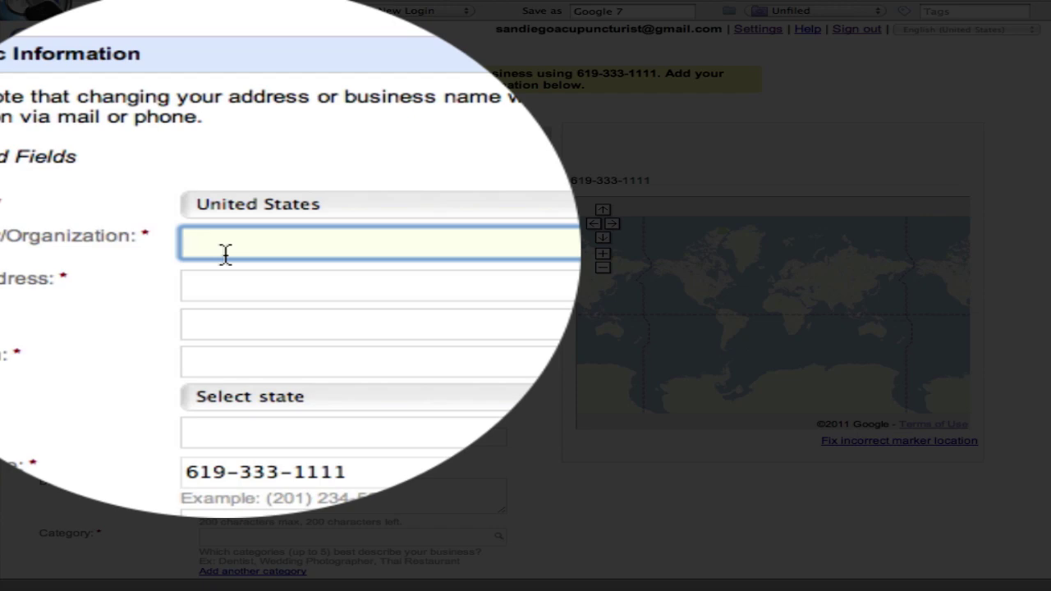
text(Spring)
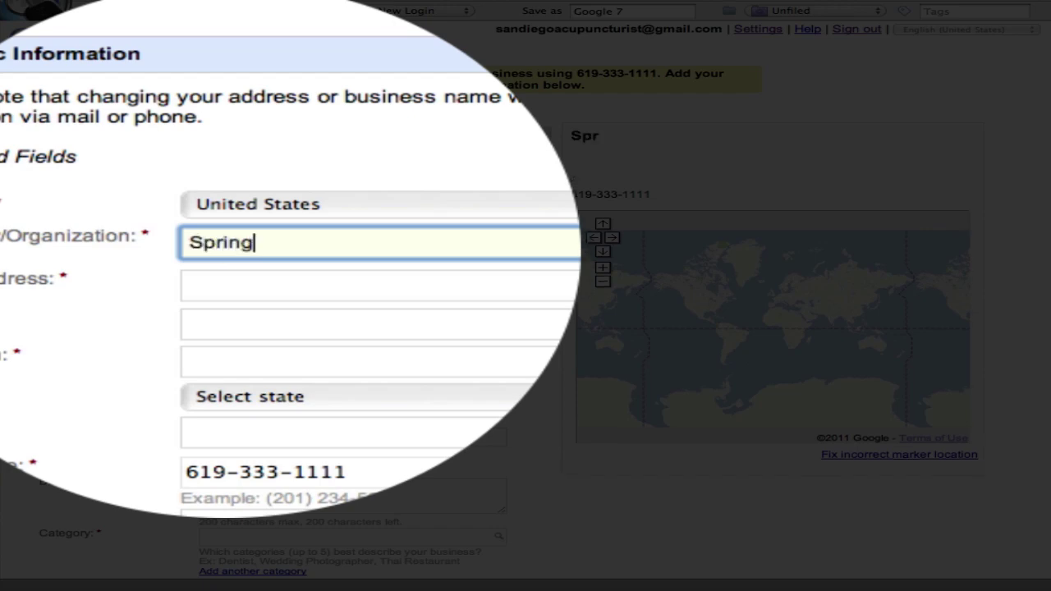
text( Wellness)
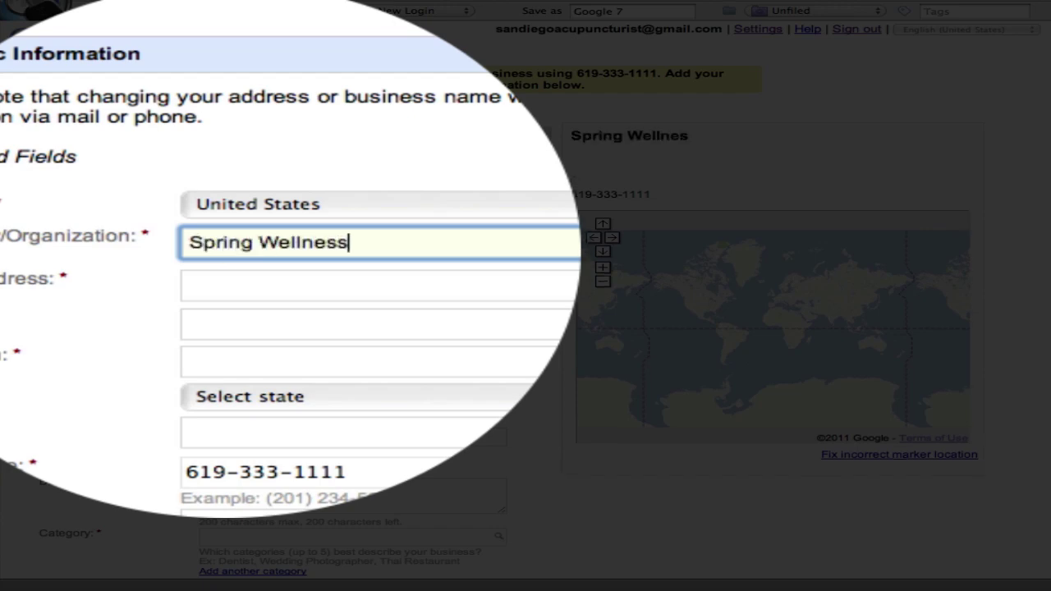
text( - San Diego Acupun)
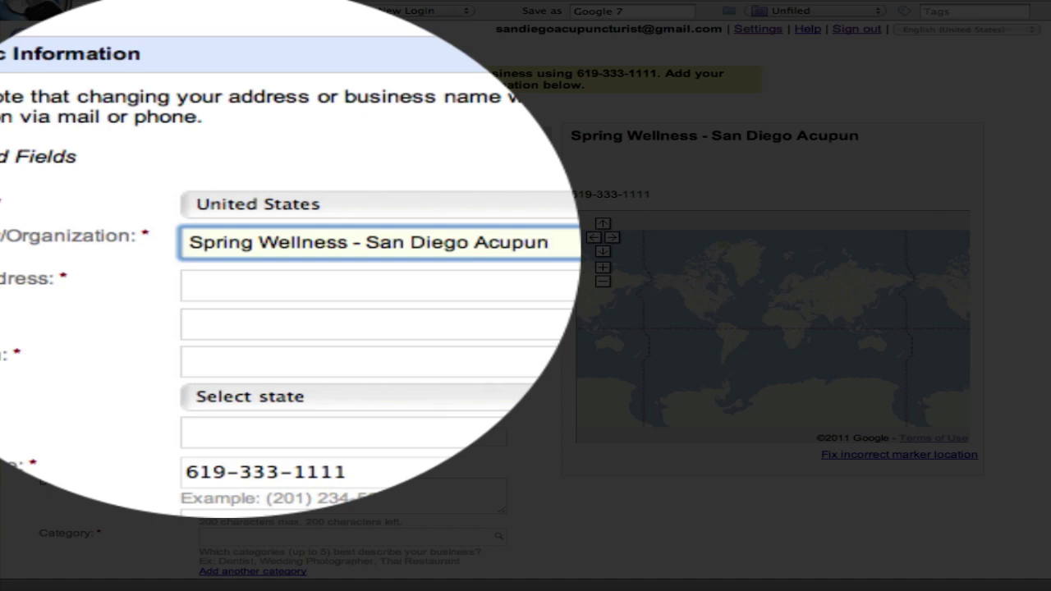
text(cturist)
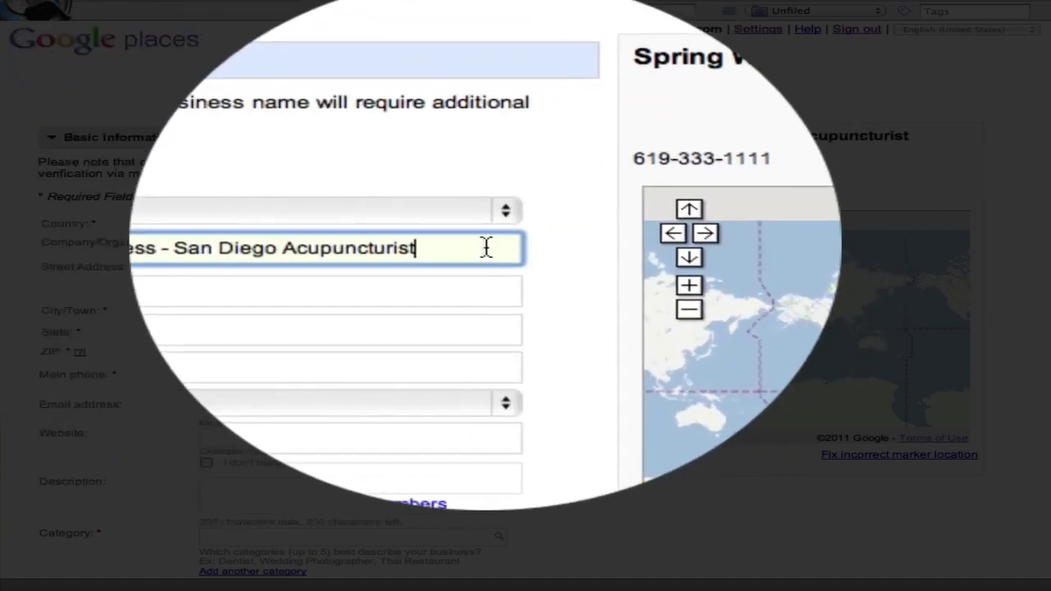
drag(607, 246, 361, 247)
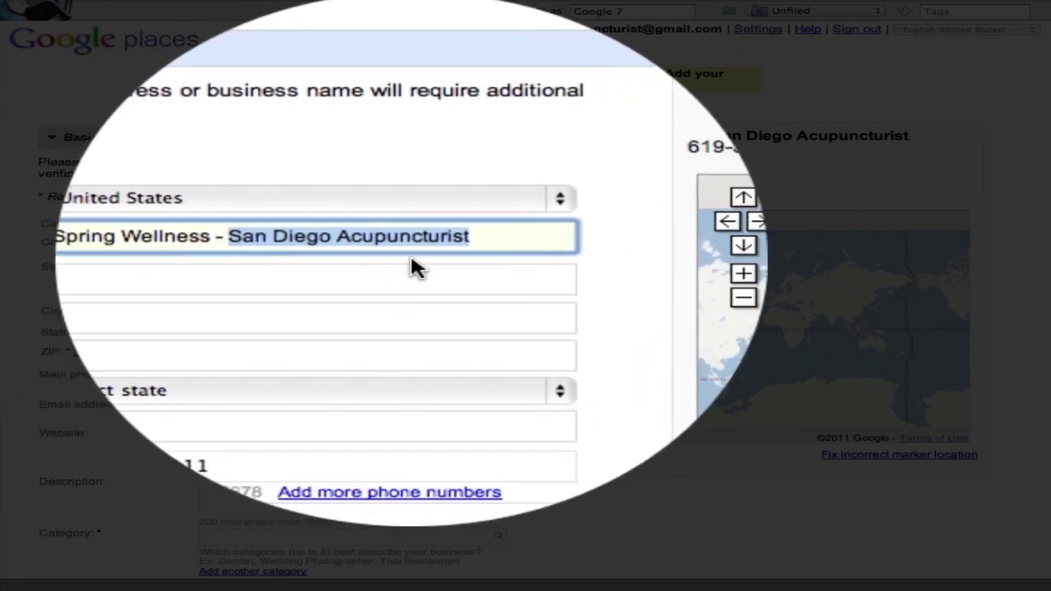
Fill in the business street address, city San Diego, state California and ZIP code
click(414, 271)
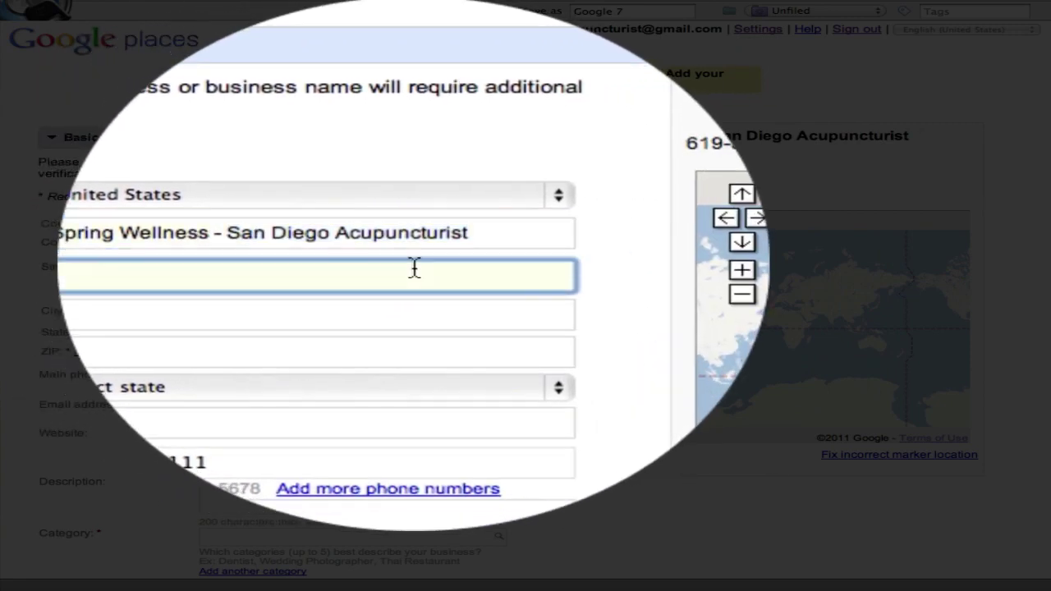
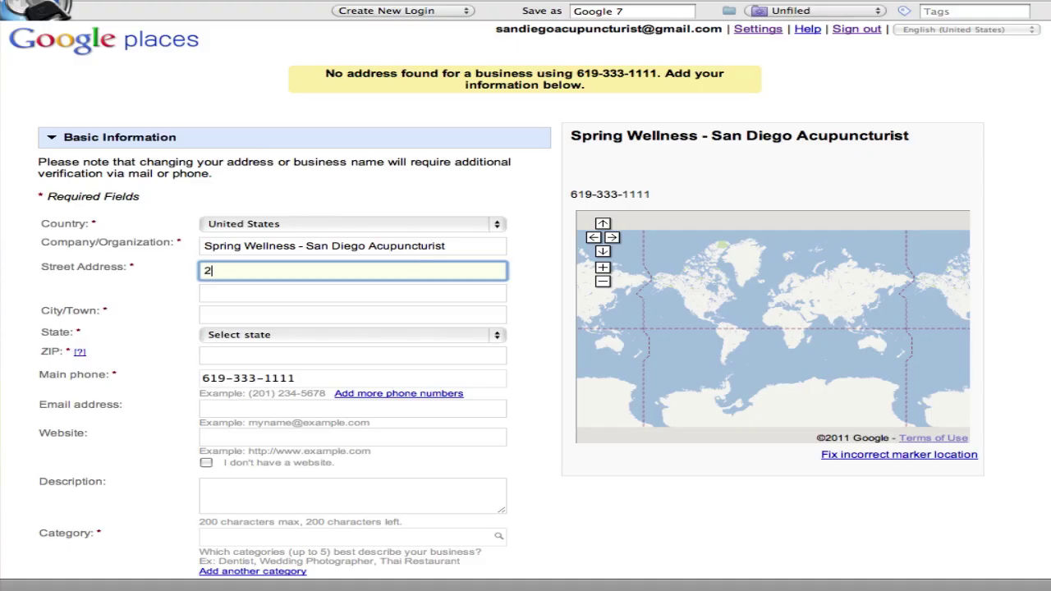
click(353, 292)
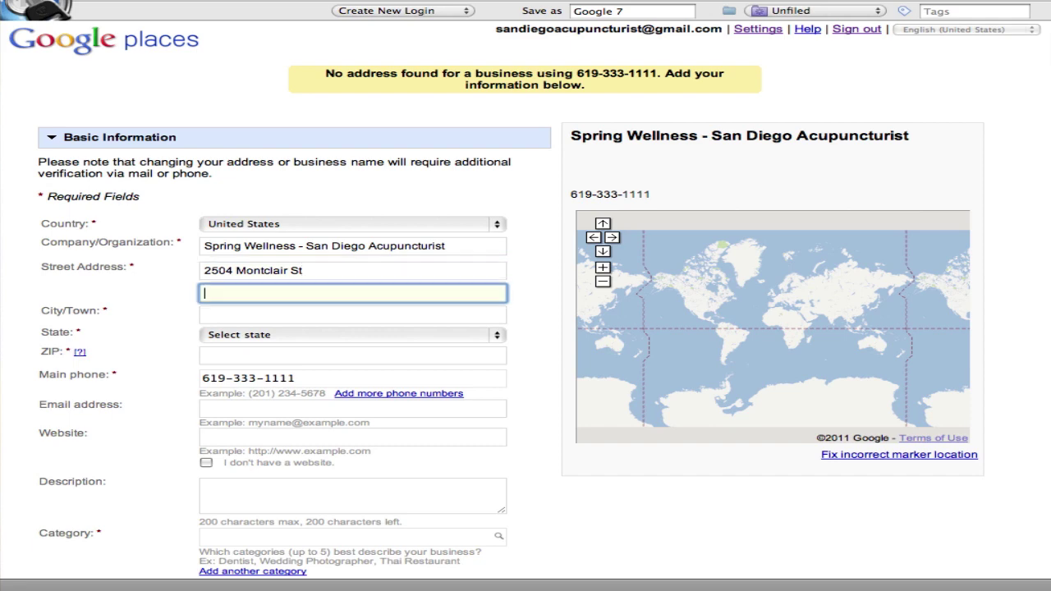
click(353, 314)
text(San Diego)
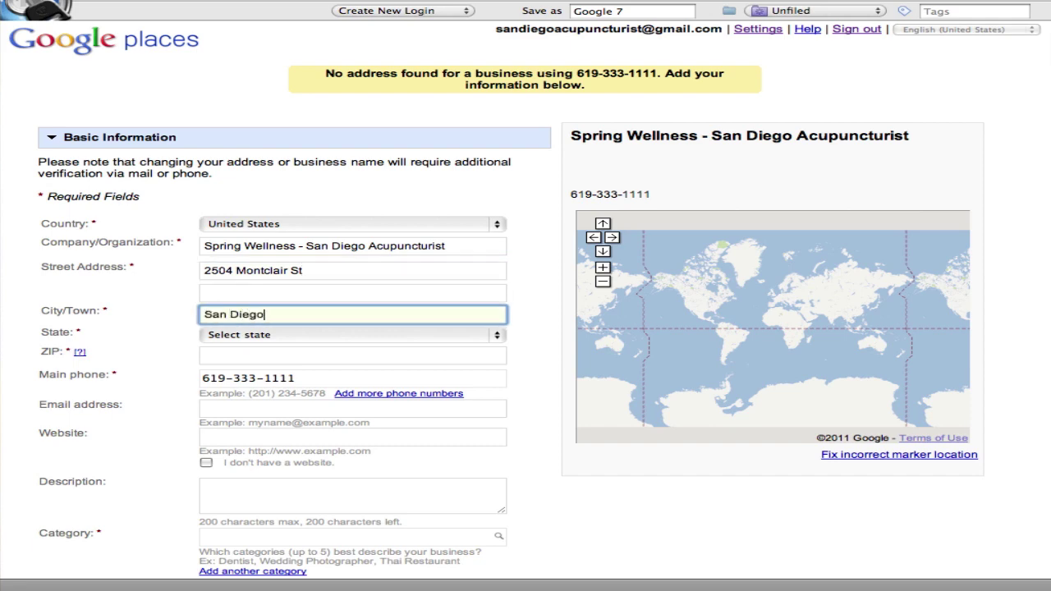
click(335, 334)
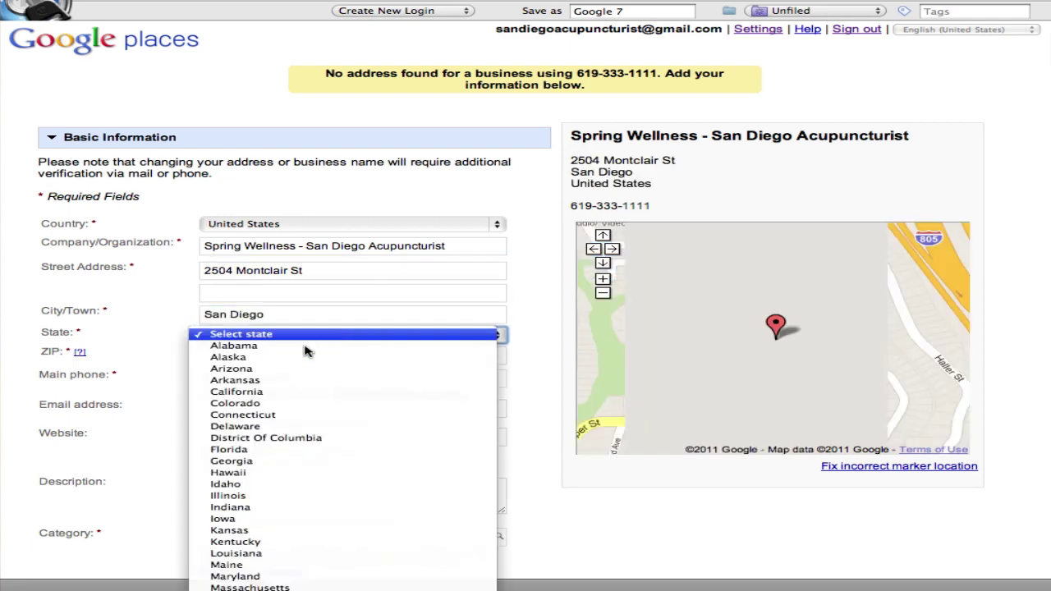
click(301, 391)
click(250, 356)
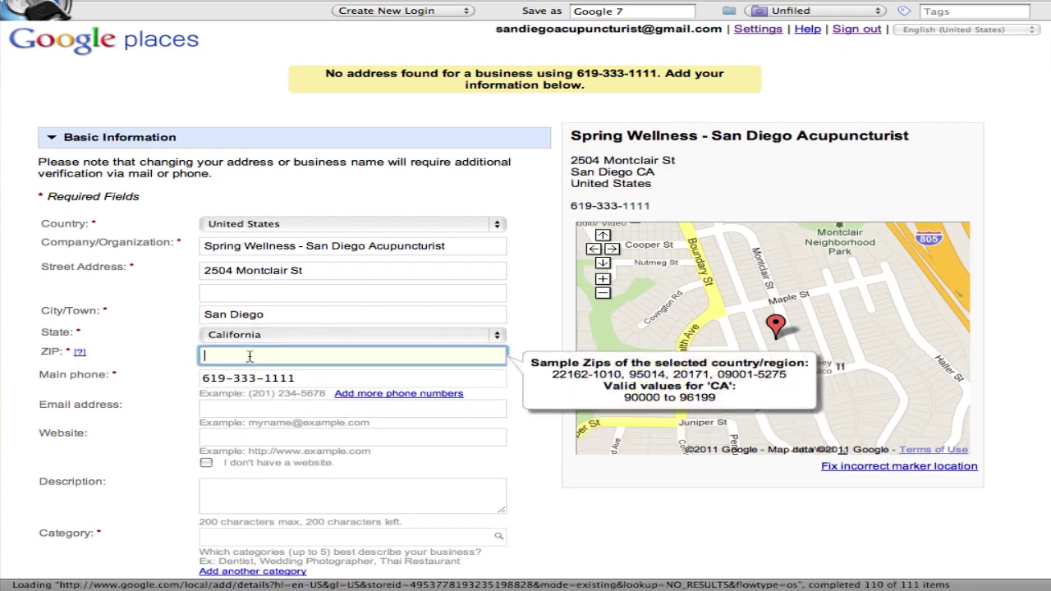
text(92104)
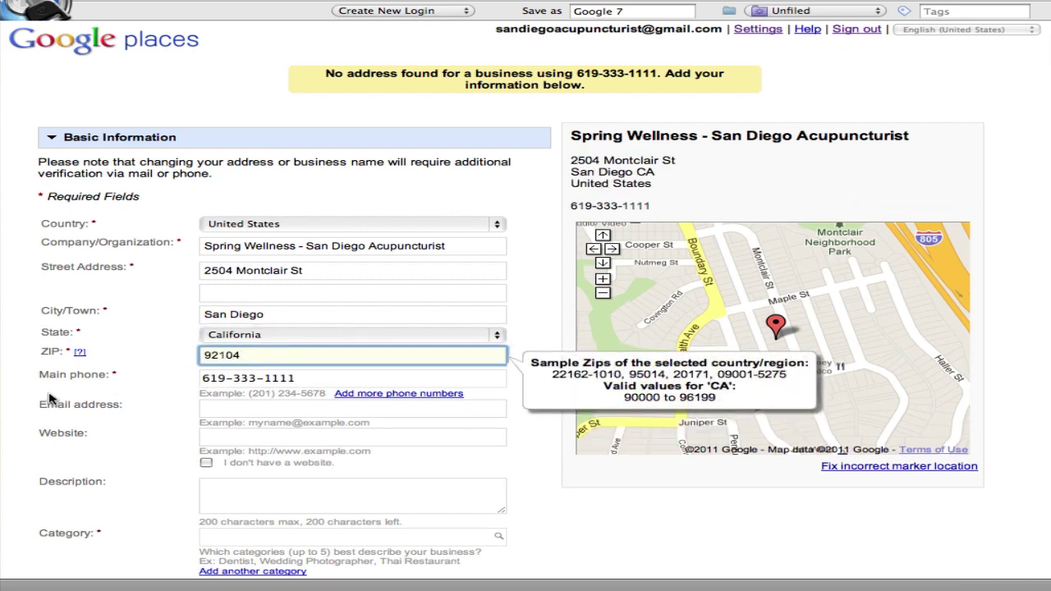
click(49, 395)
scroll(99, 391, down, 3)
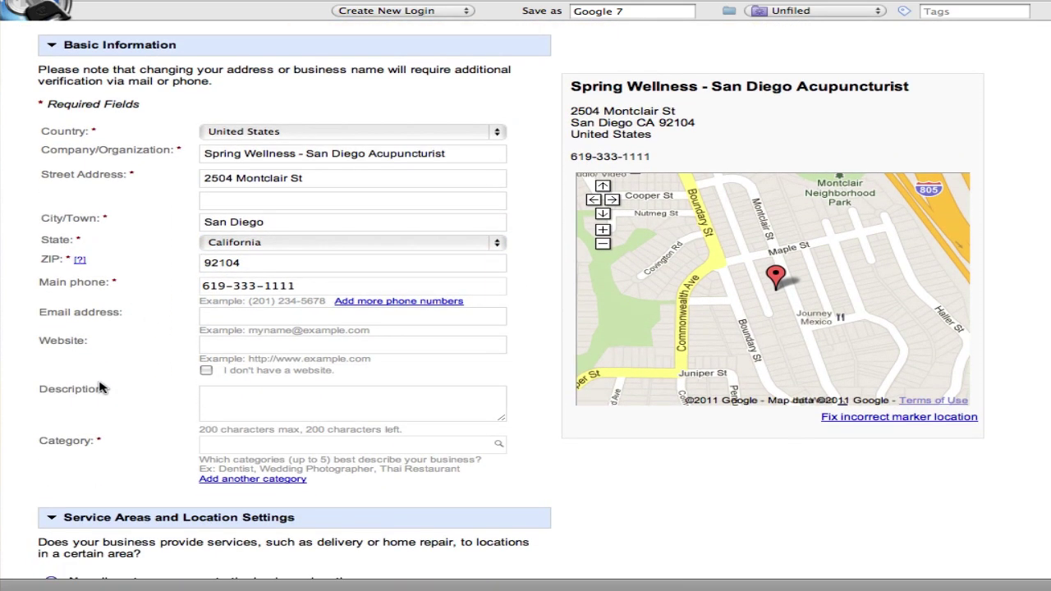
click(303, 281)
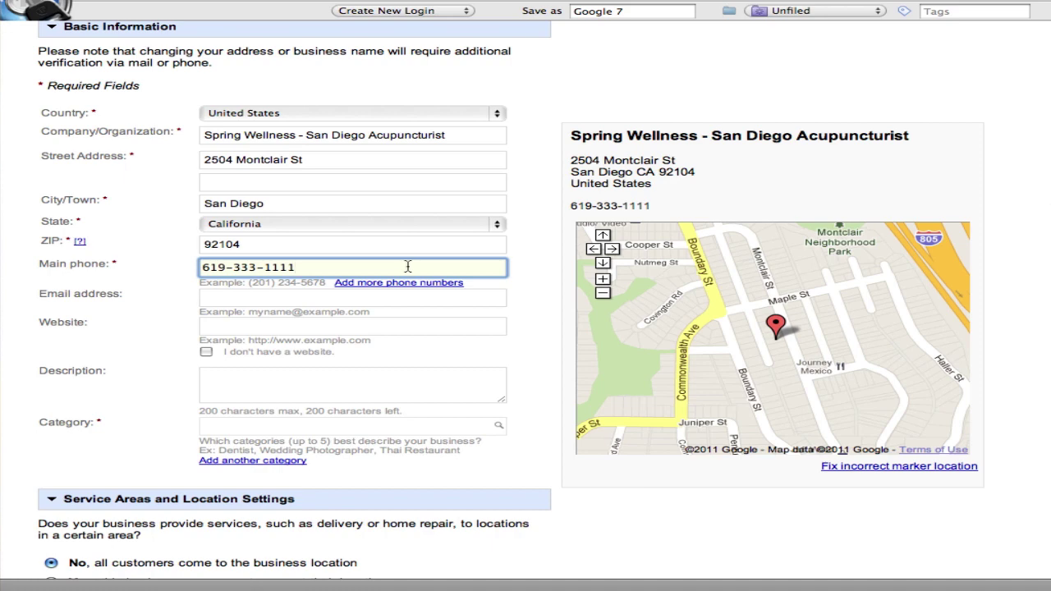
Fill in the business e-mail address, correcting typos along the way
click(388, 299)
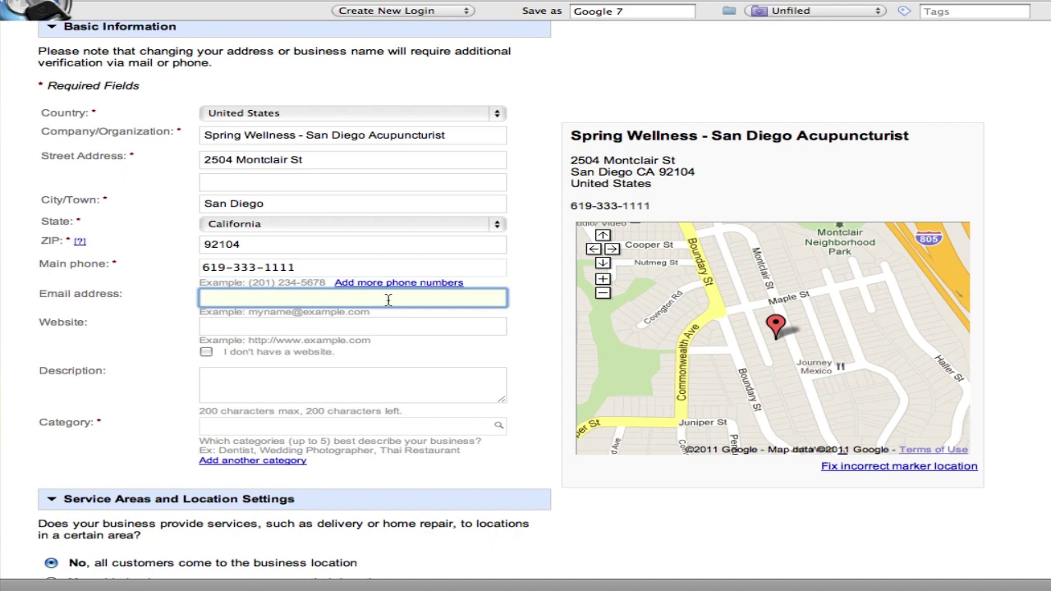
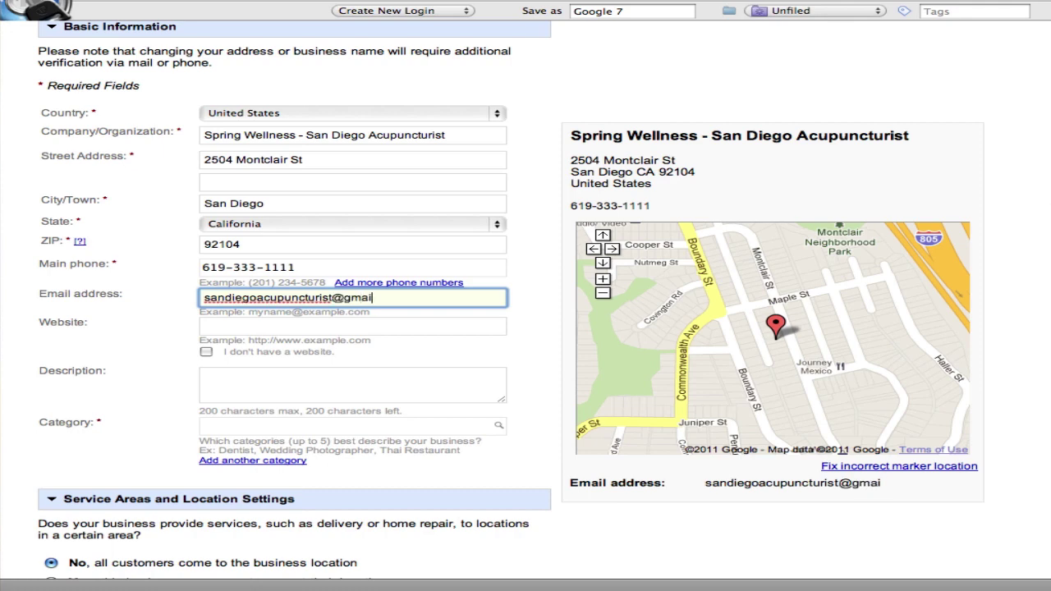
key(Tab)
text(http)
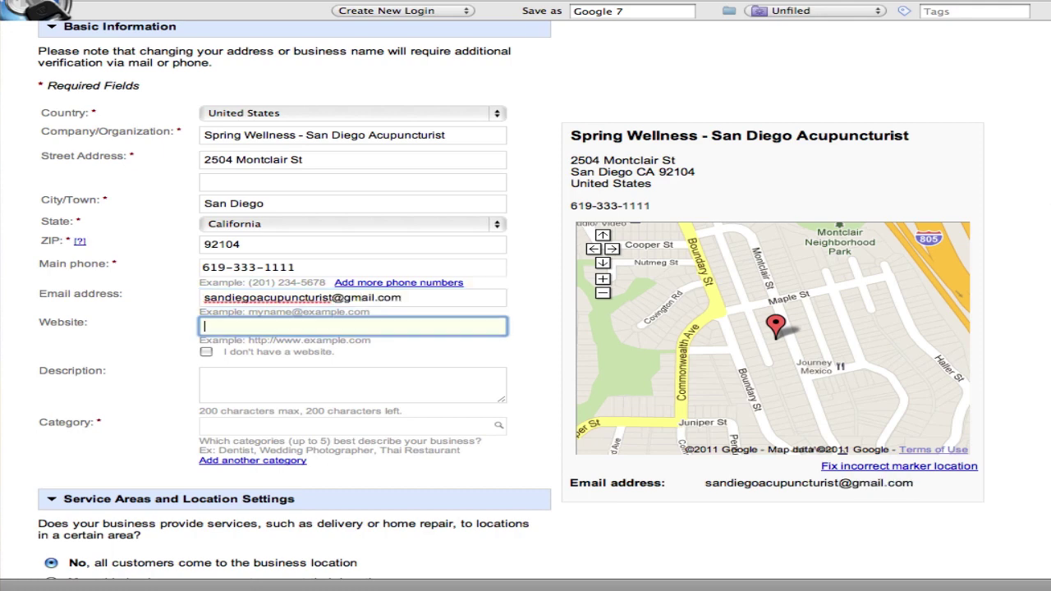
text(://)
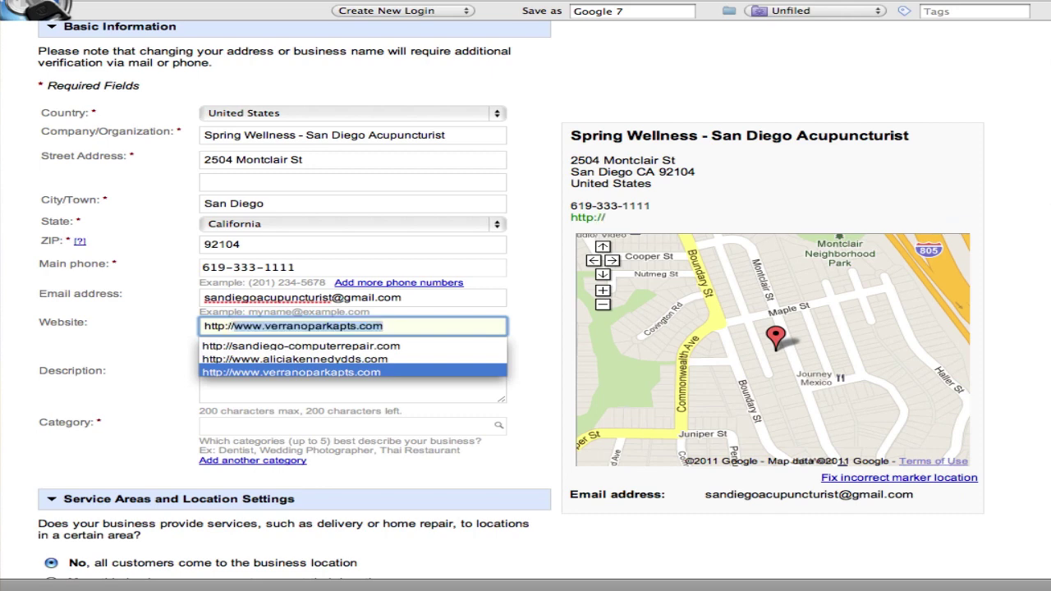
text(ww)
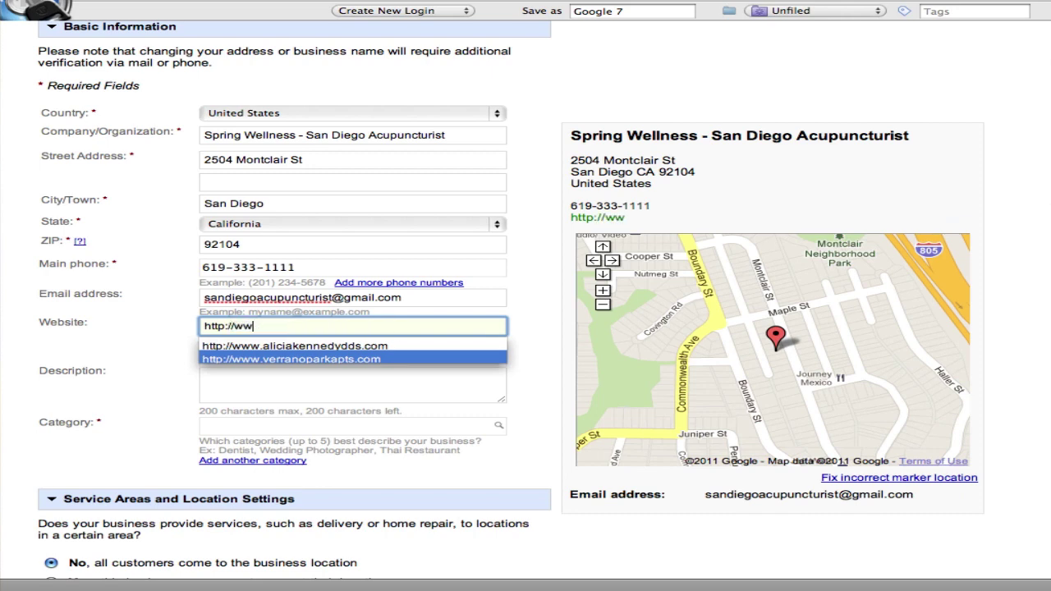
text(w.sandie)
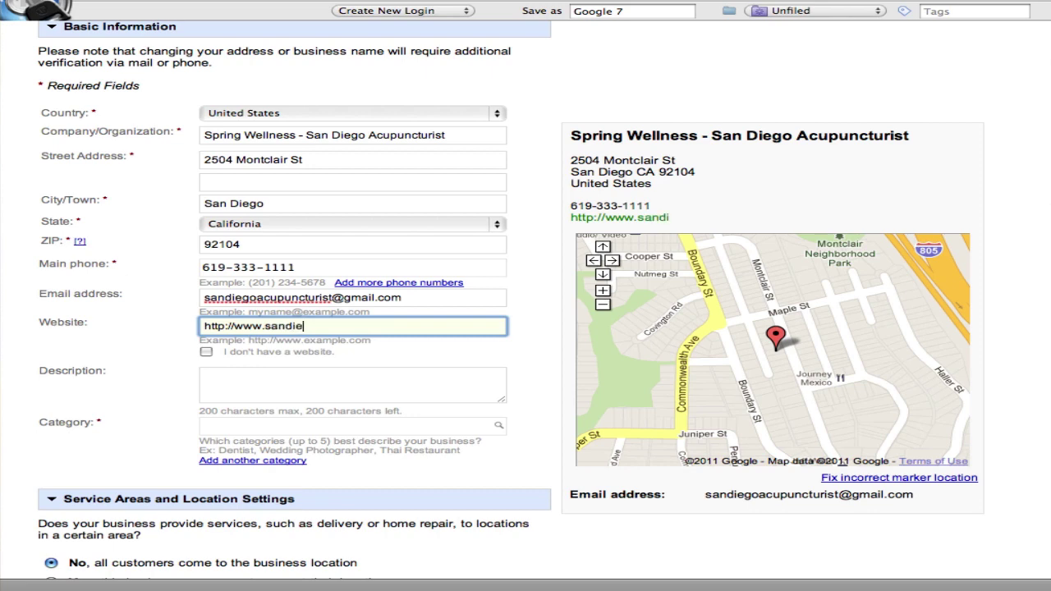
text(goacupuc)
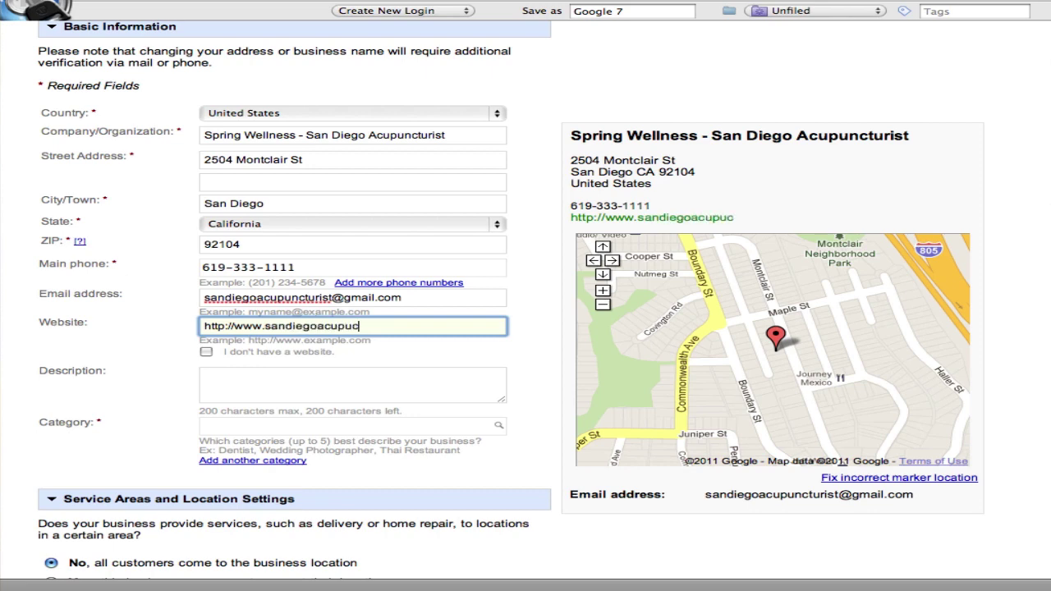
text(nturist.com)
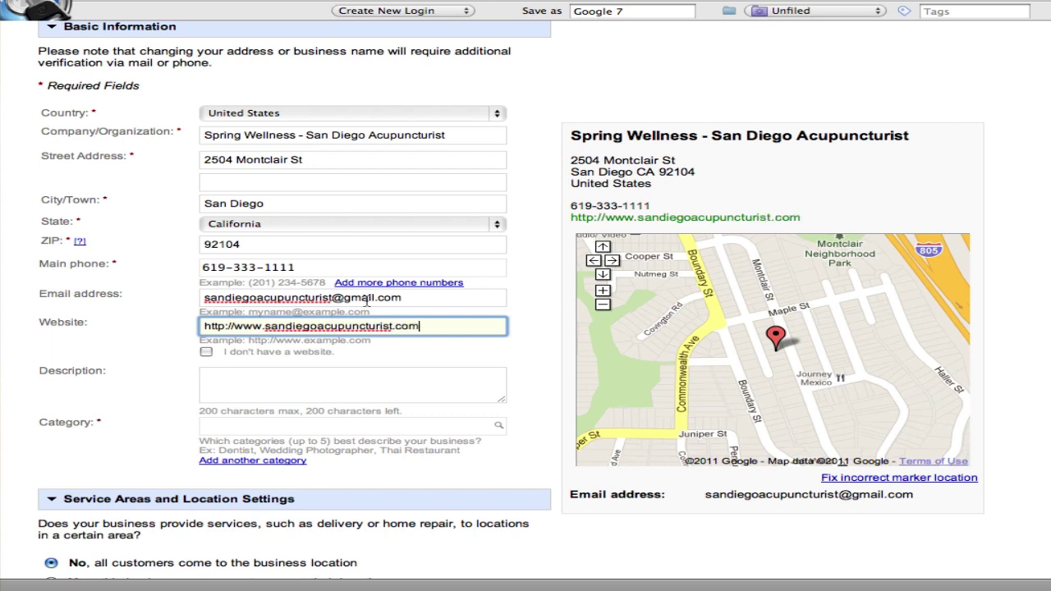
click(266, 327)
text(my)
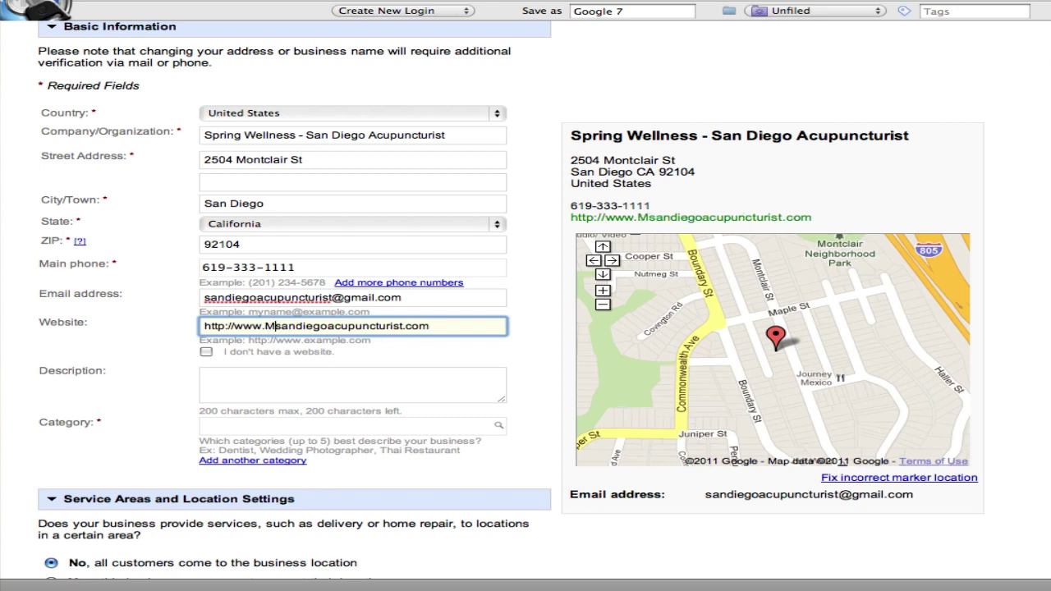
click(274, 377)
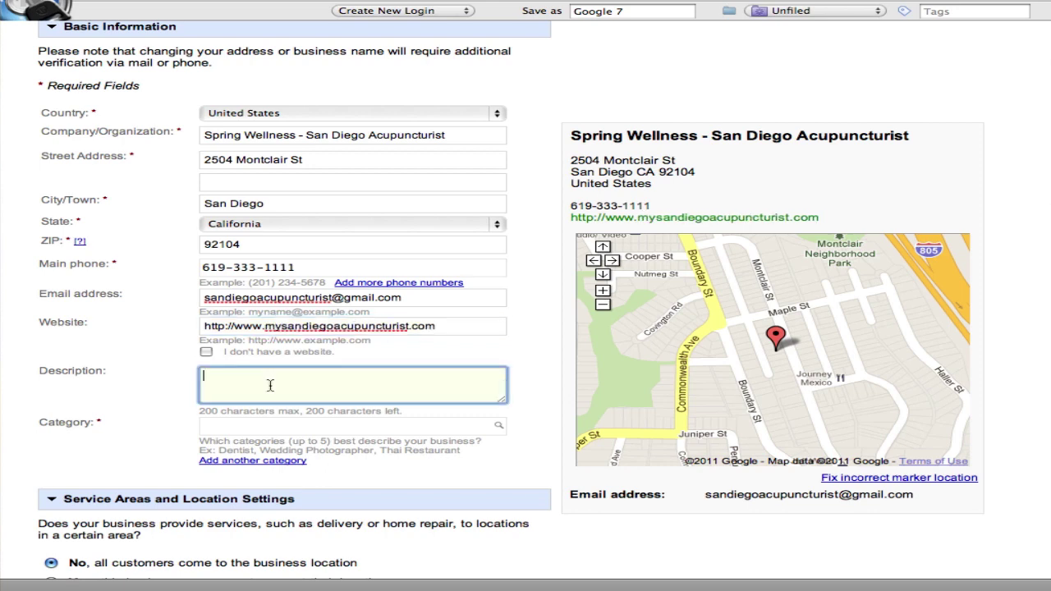
scroll(184, 346, down, 2)
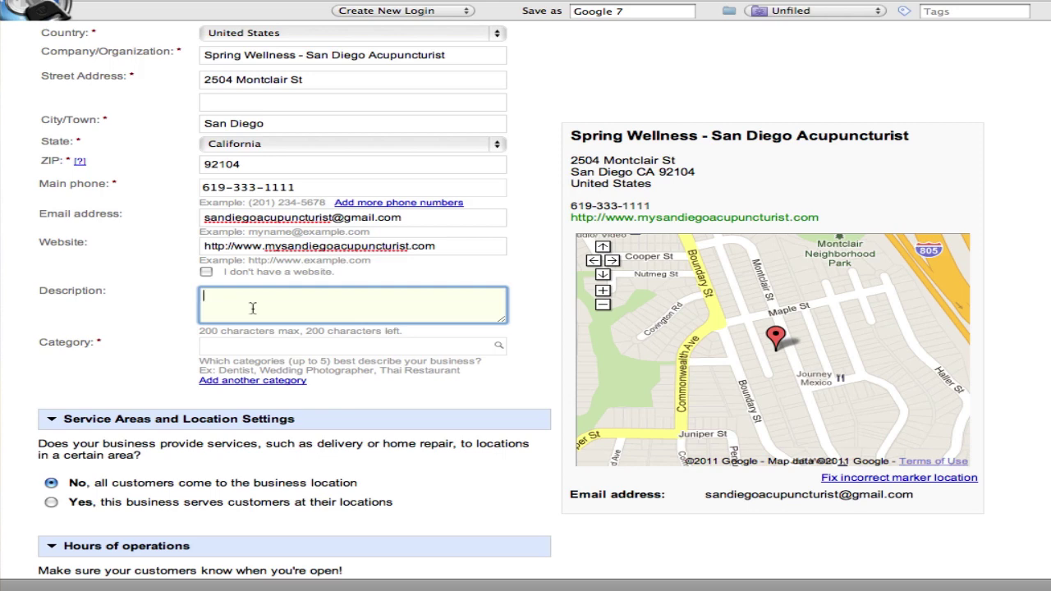
Describe Spring Wellness as serving La Jolla, Del Mar, Encinitas and San Diego for 20 years
text(Sprin)
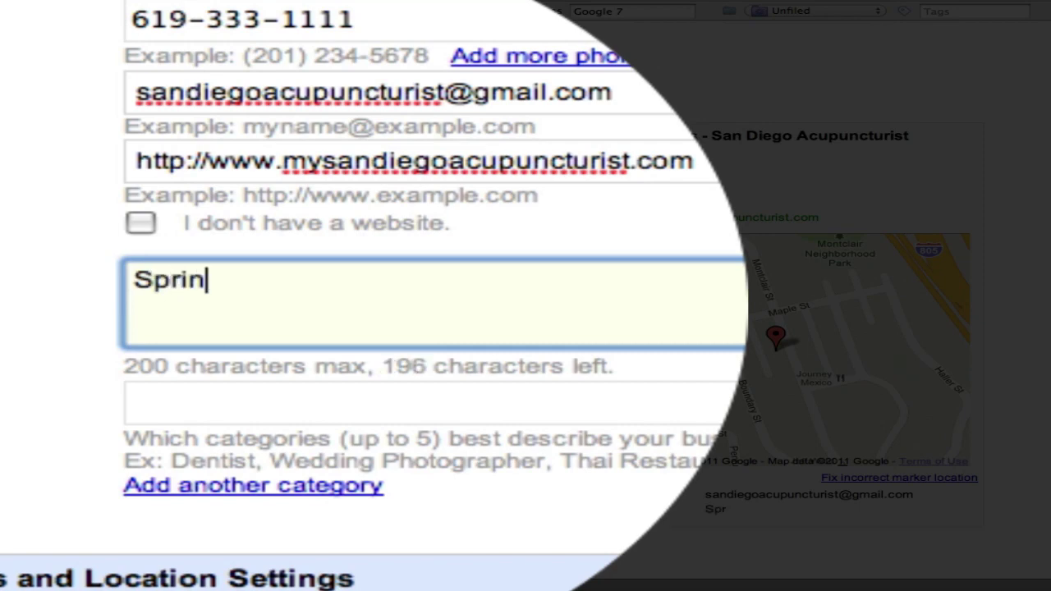
text(g Valley)
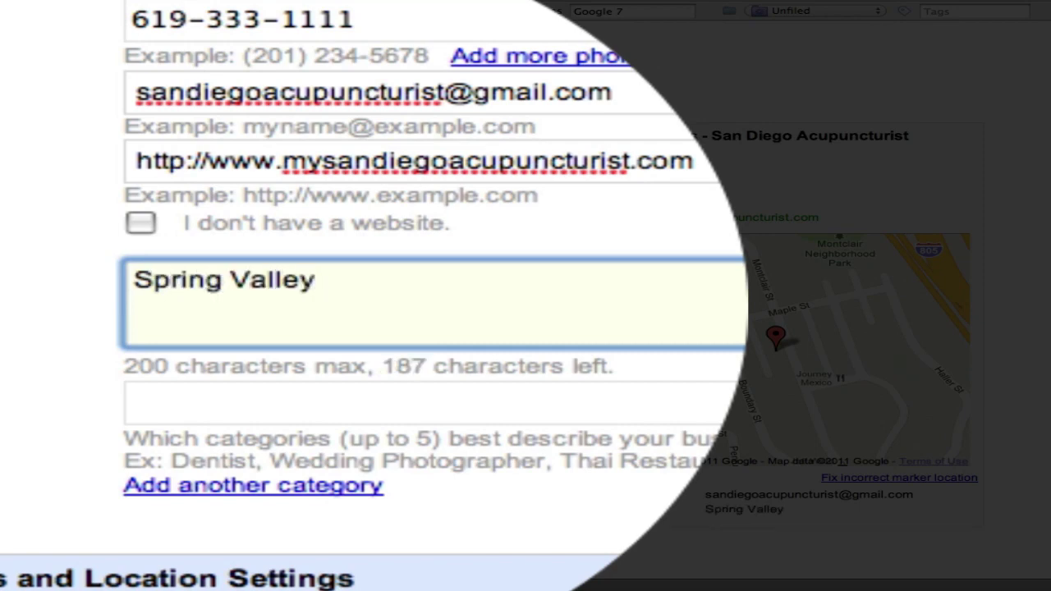
key(BackSpace)
key(BackSpace)
key(BackSpace)
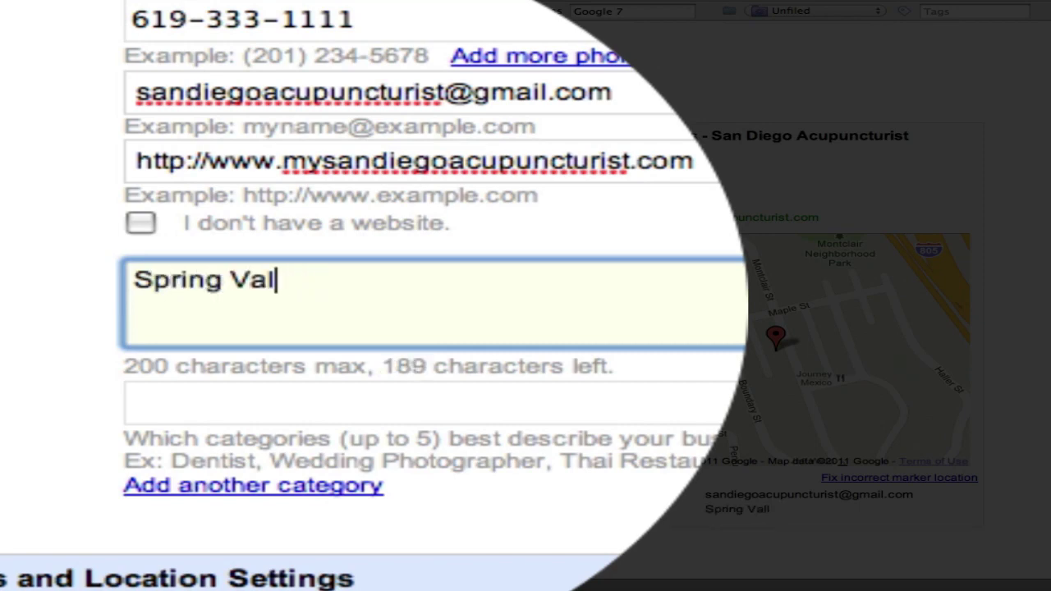
key(BackSpace)
key(BackSpace)
key(BackSpace)
text(Wellnes)
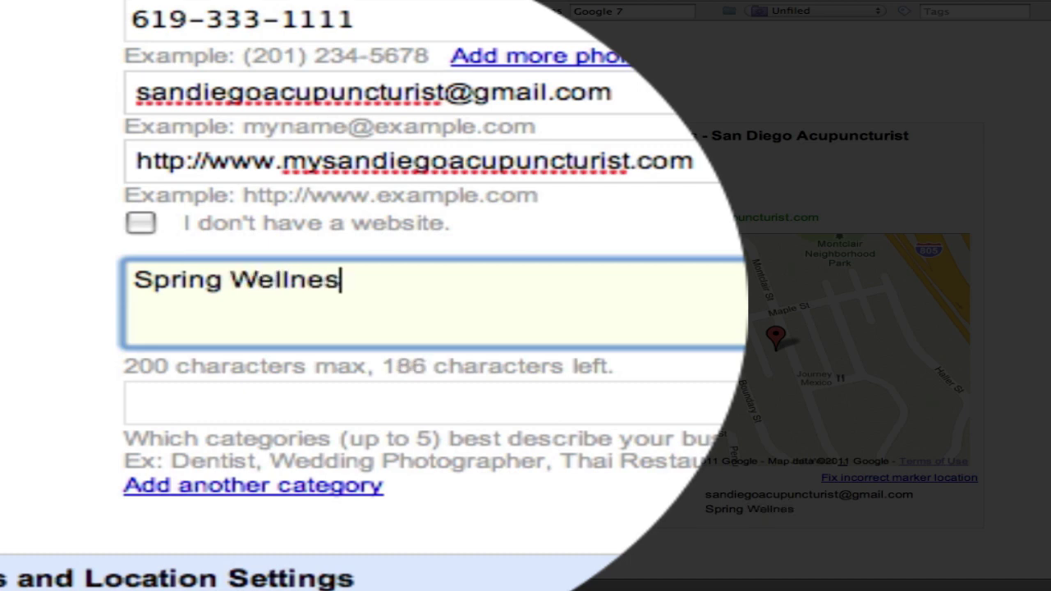
text(s has be)
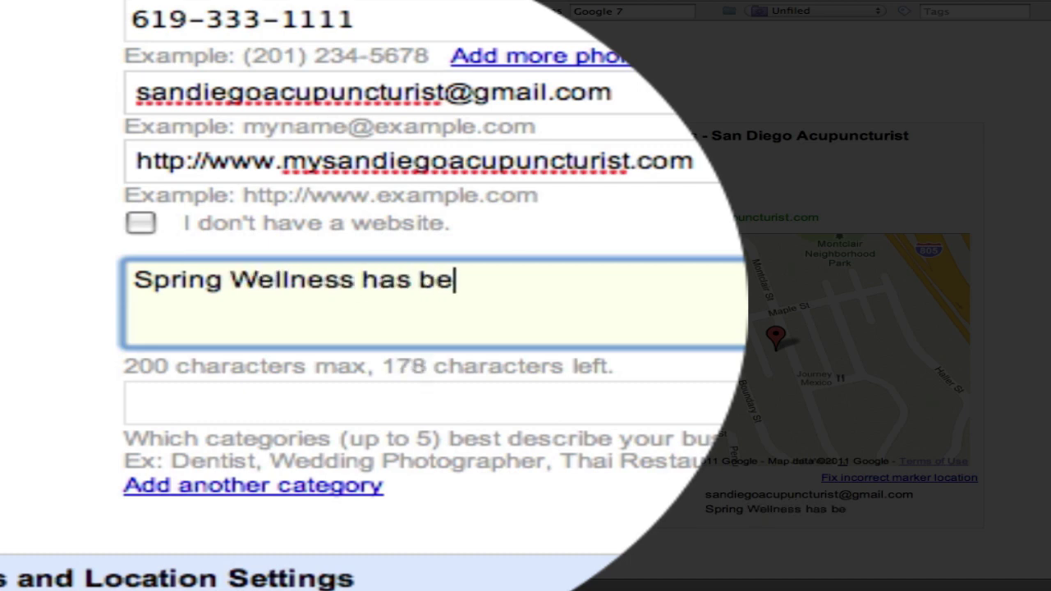
text(en serving)
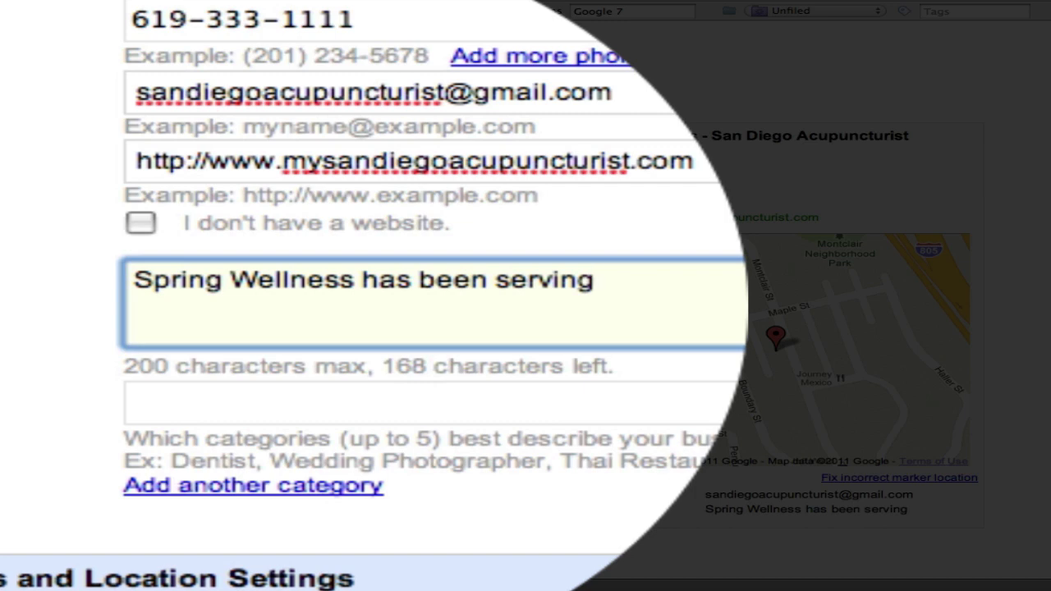
text( the area of )
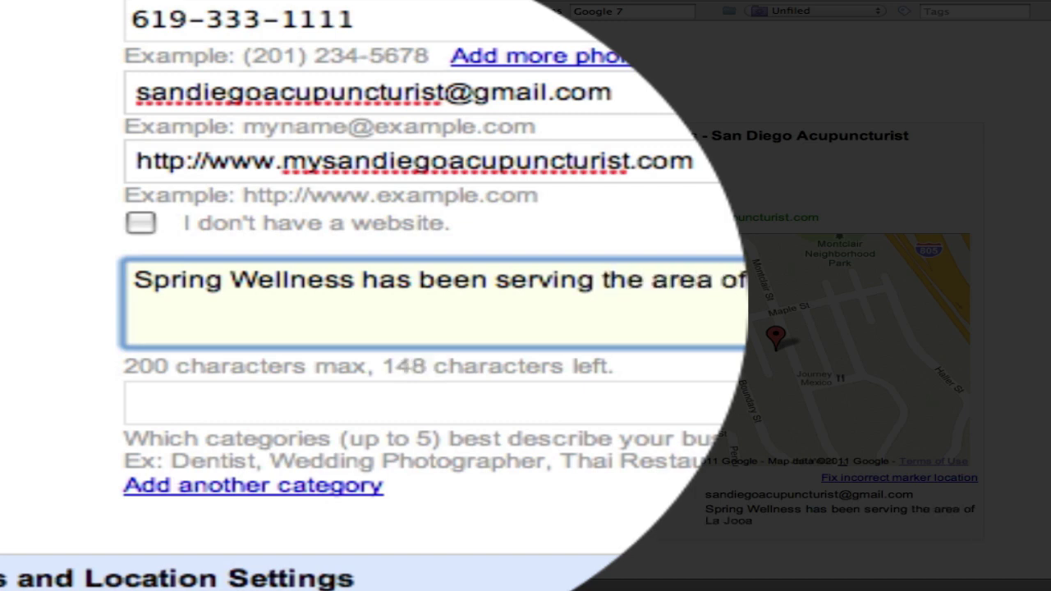
text(La Jolla, Del )
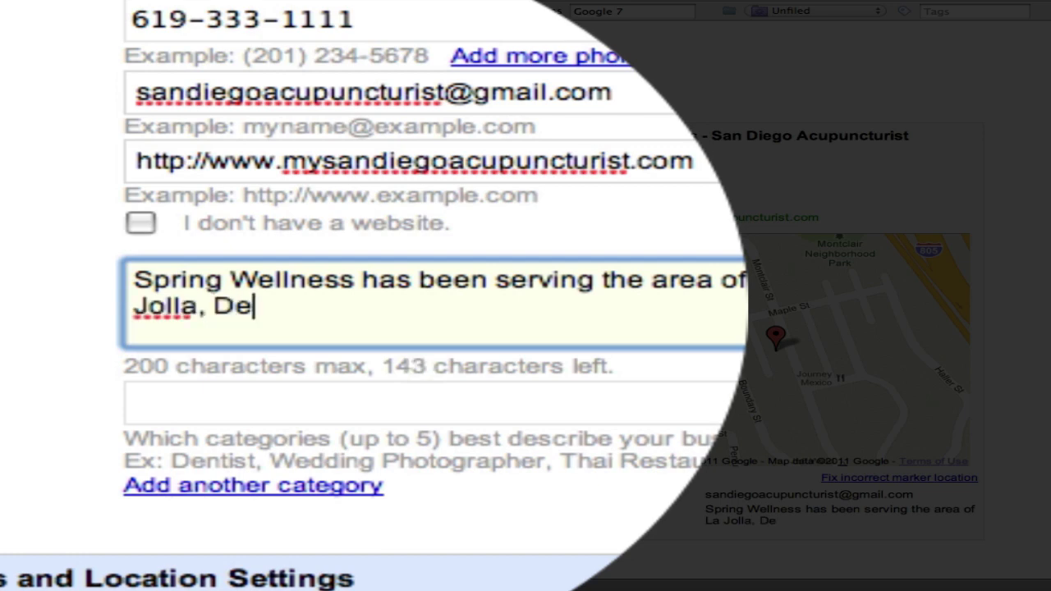
text(Mar, )
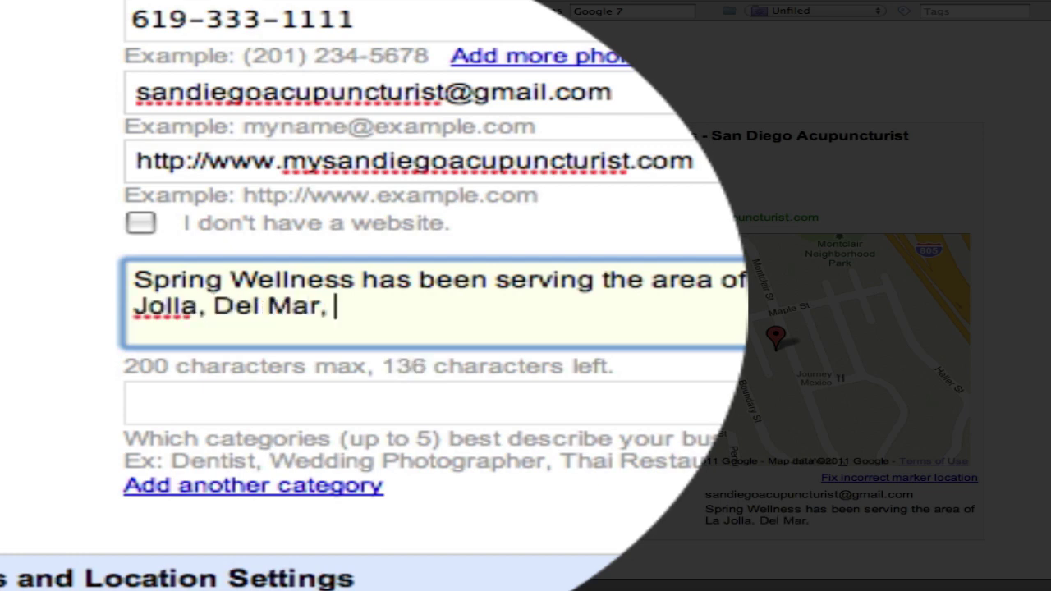
text(En)
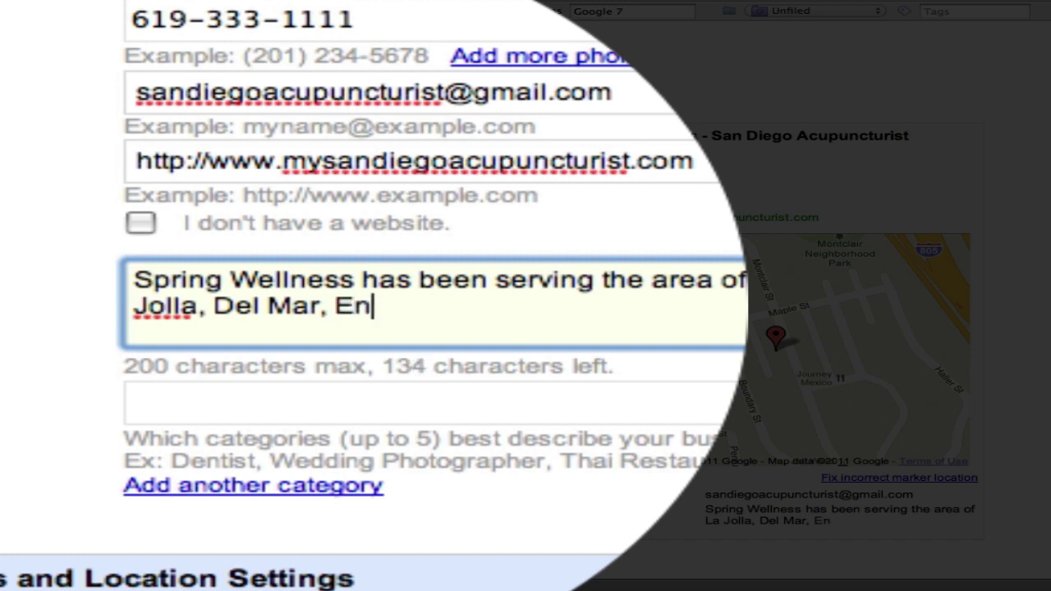
text(cinit)
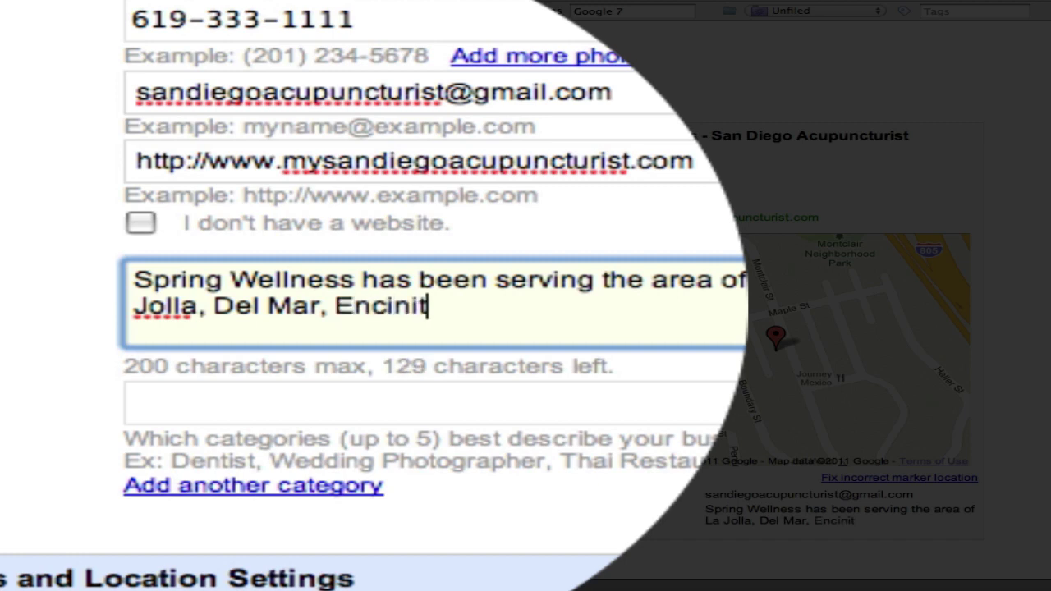
text(as )
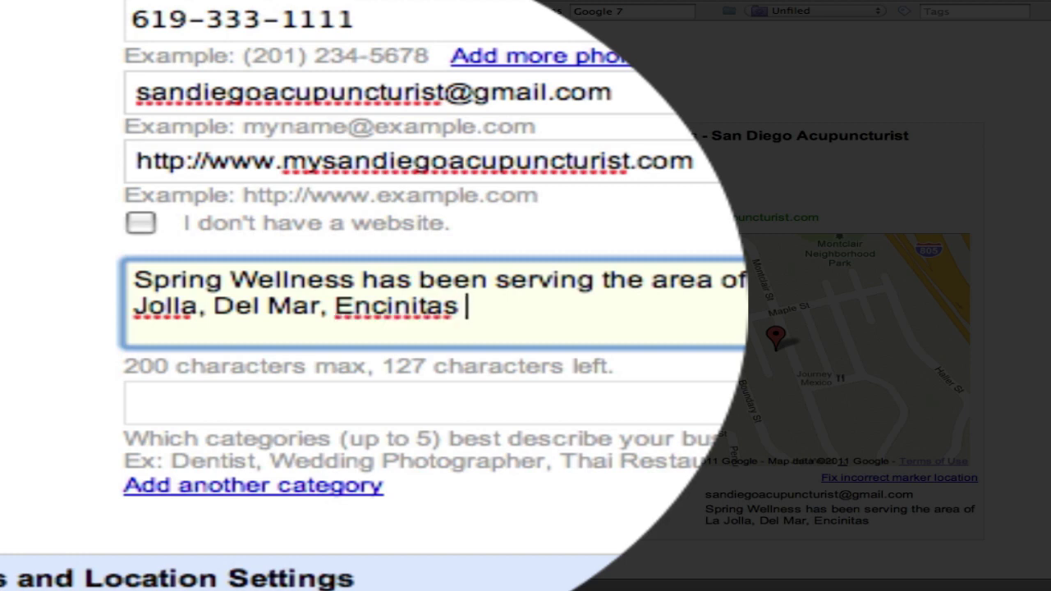
text(and the)
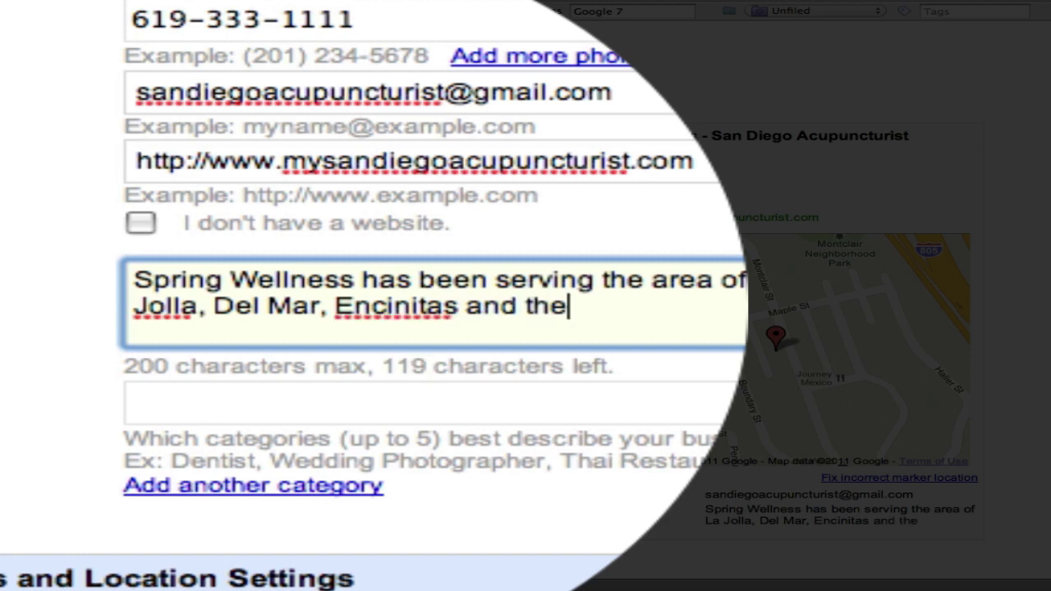
text( city of San Di)
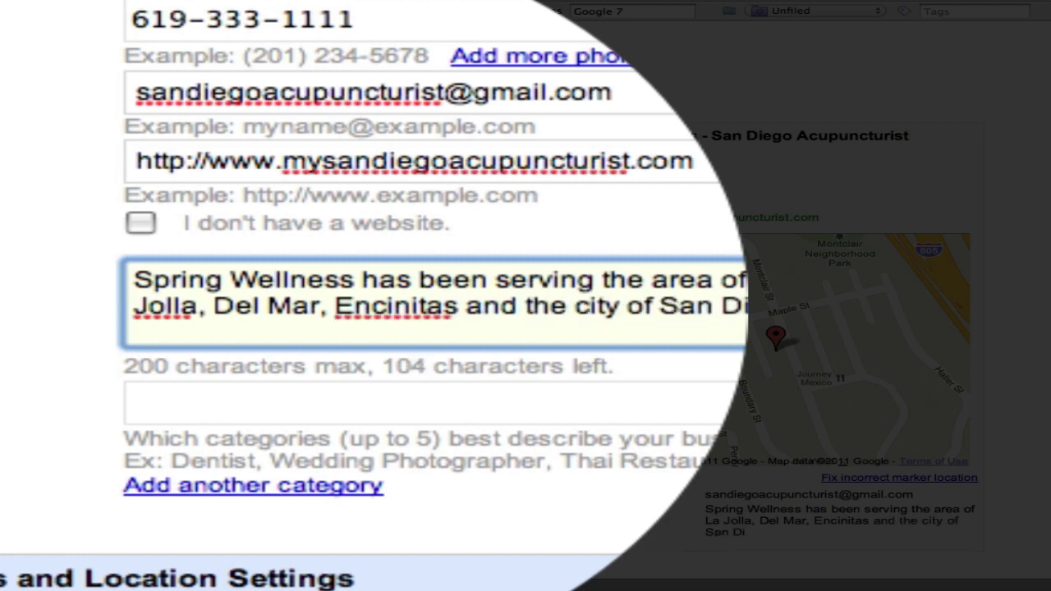
text(ego Calif)
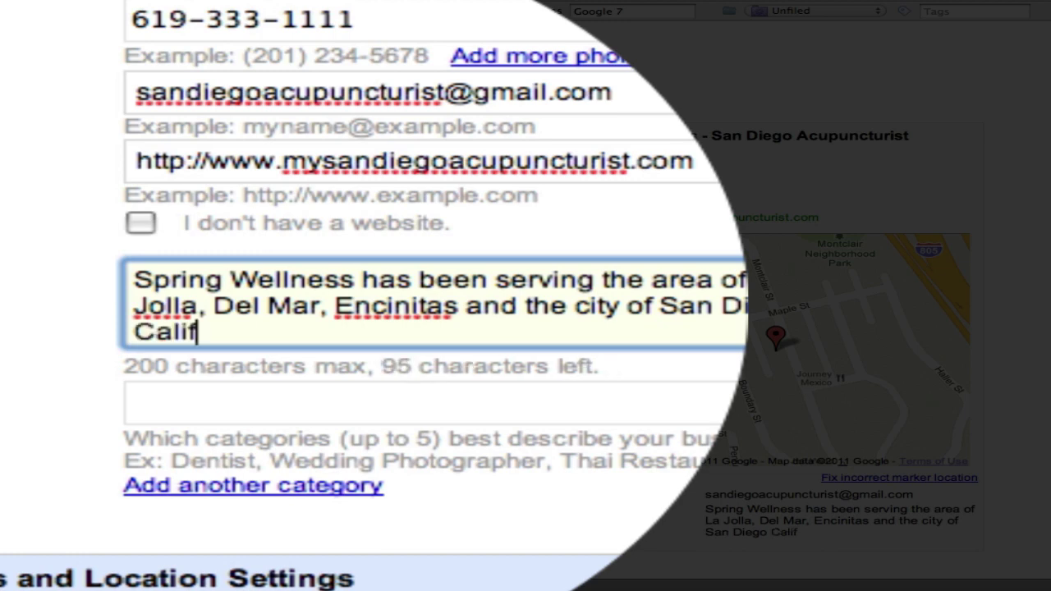
text(ornia.)
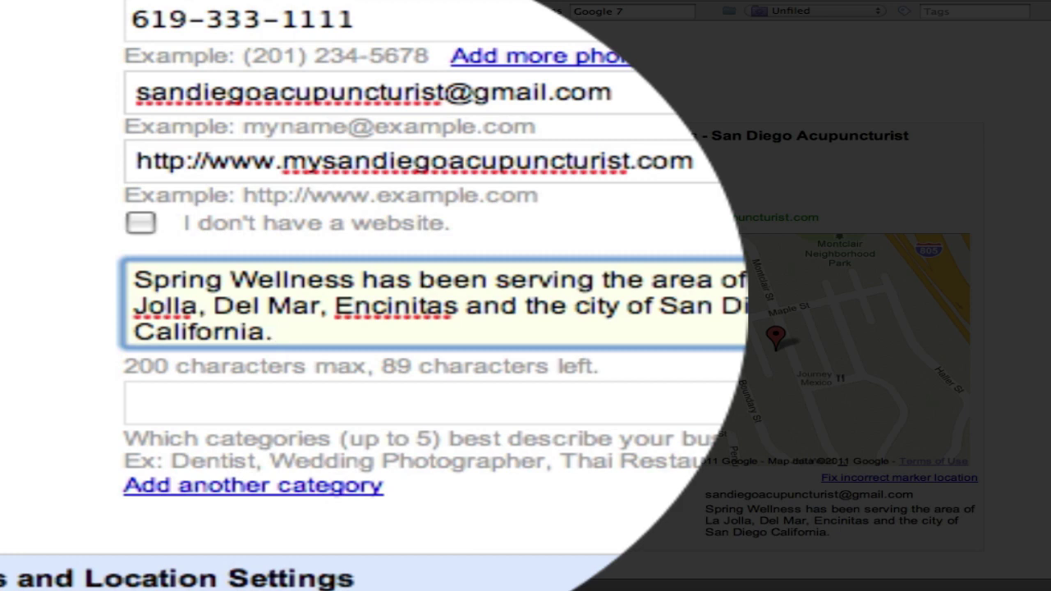
key(BackSpace)
text(for the )
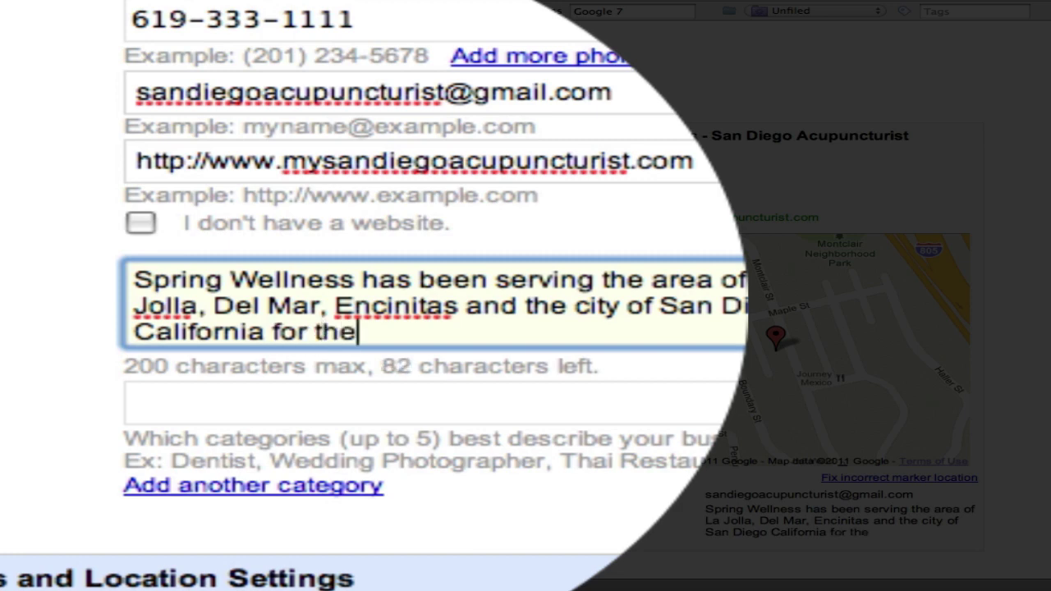
text(last 20 )
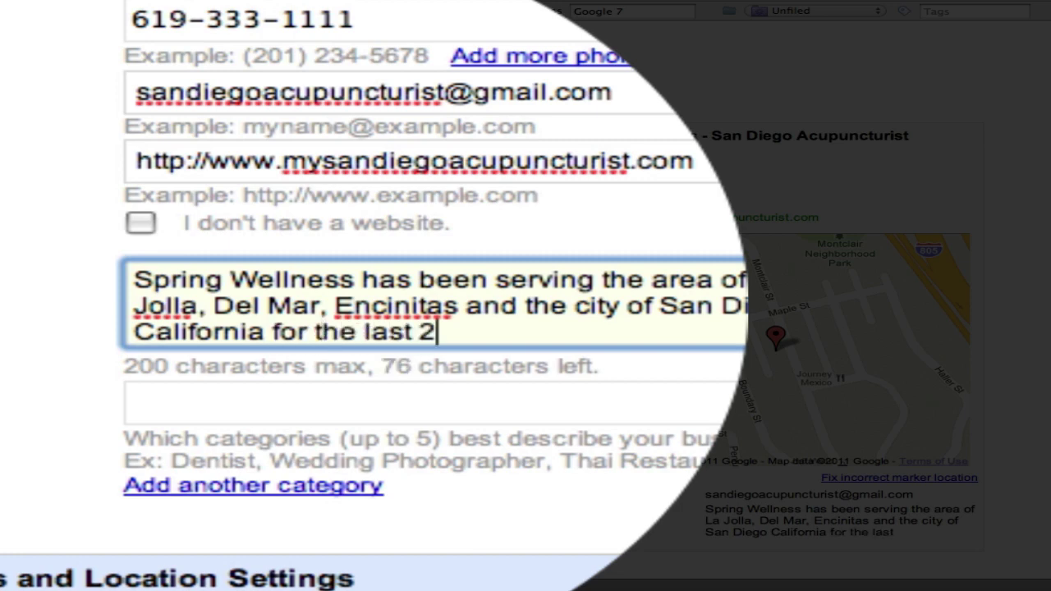
text(years.)
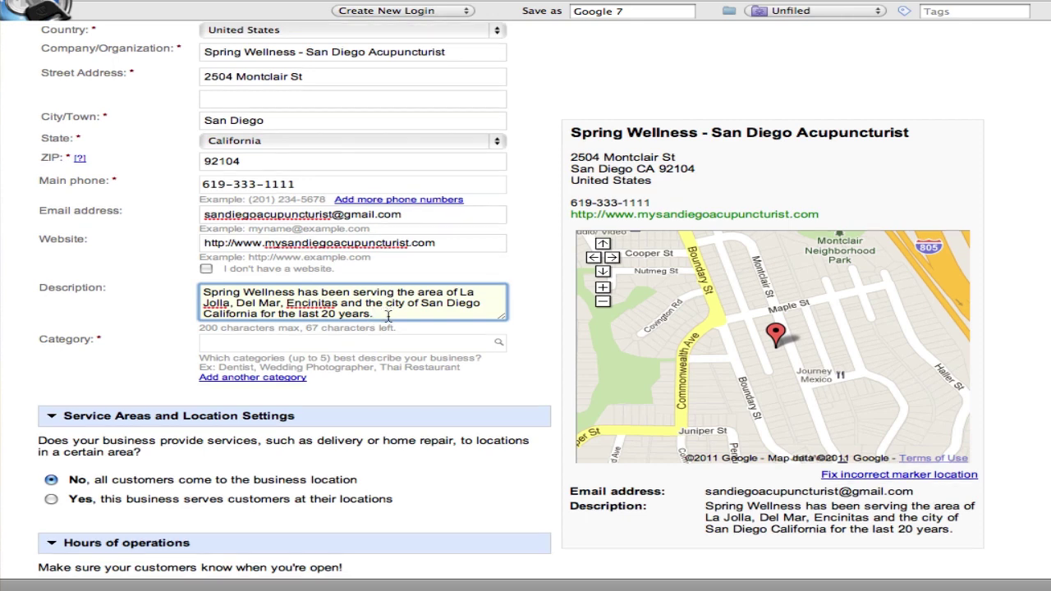
Add the categories Acupuncture Clinic, acupuncture and acupuncturist, fixing the spelling of acupuncturist
scroll(388, 317, down, 3)
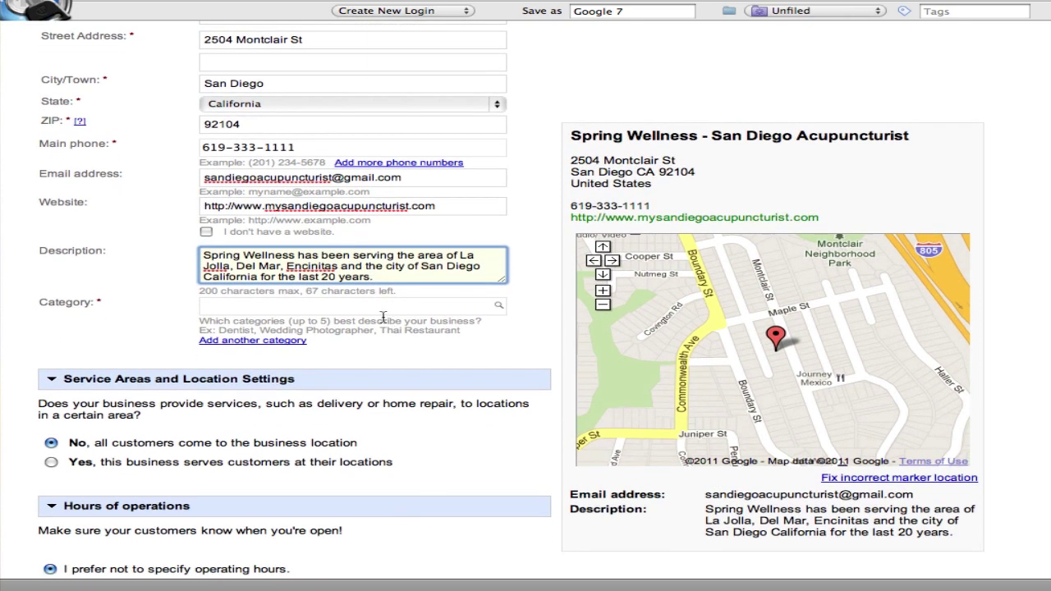
click(382, 307)
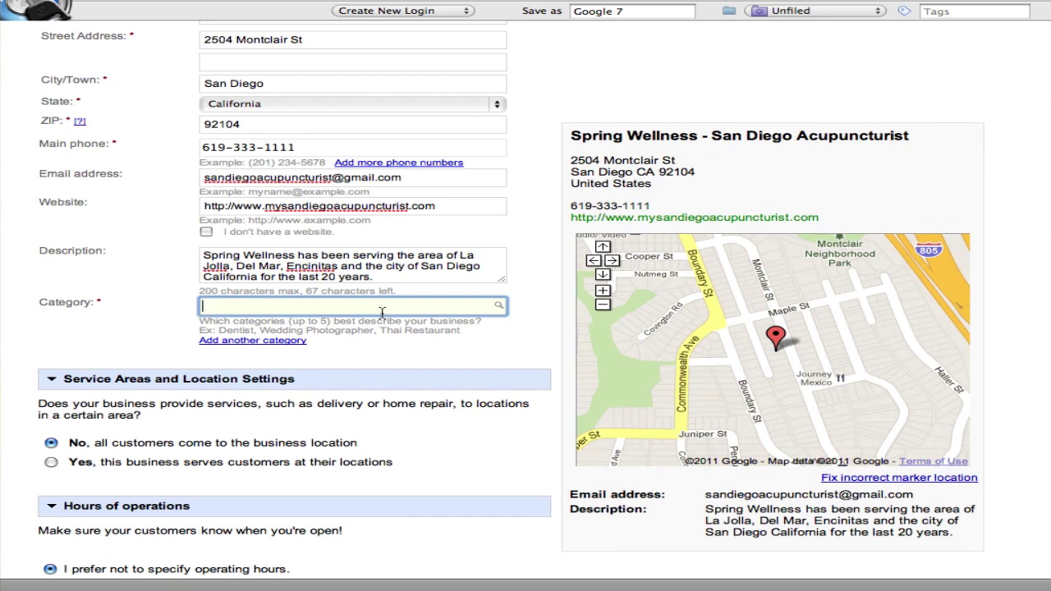
text(ac)
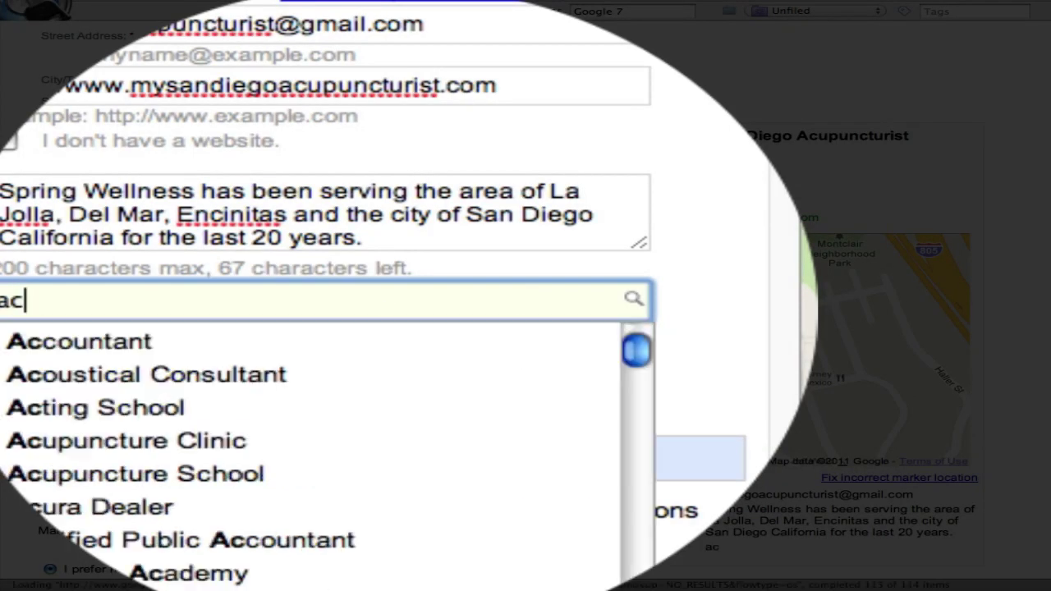
text(upun)
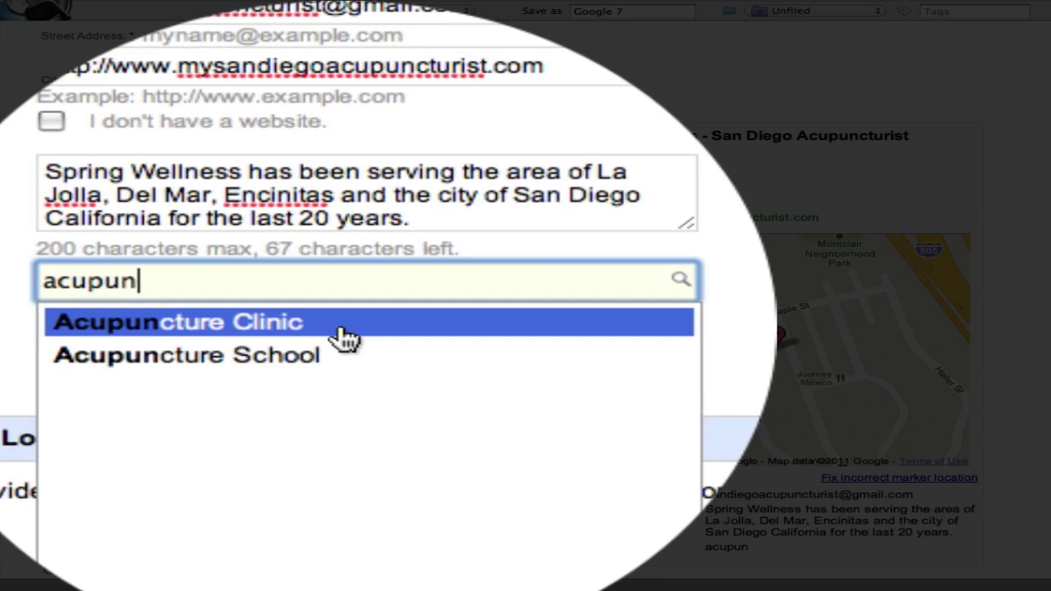
click(341, 328)
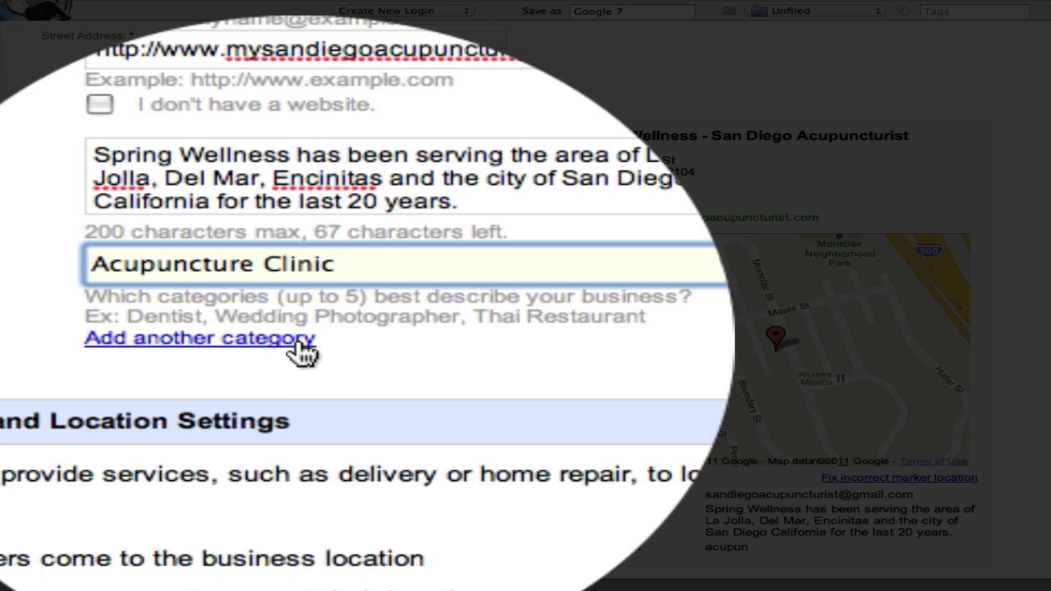
click(296, 340)
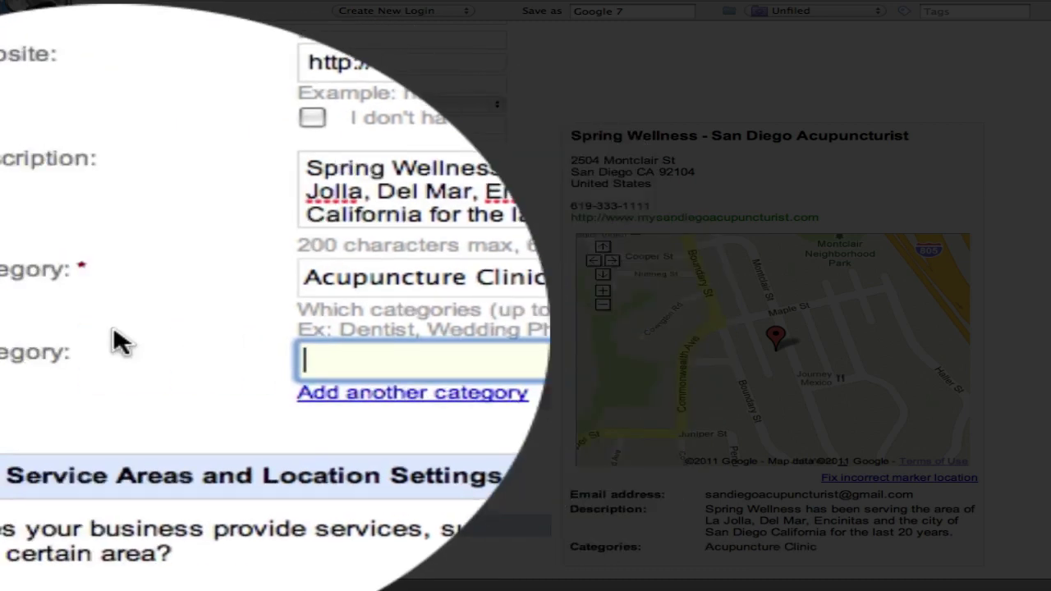
text(acupuncture)
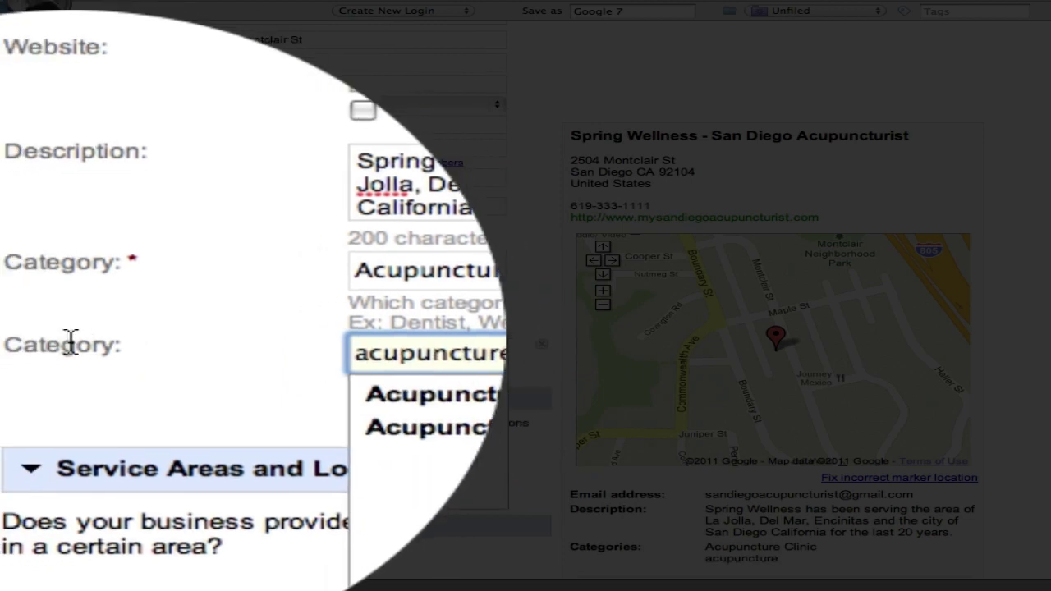
click(132, 346)
click(217, 362)
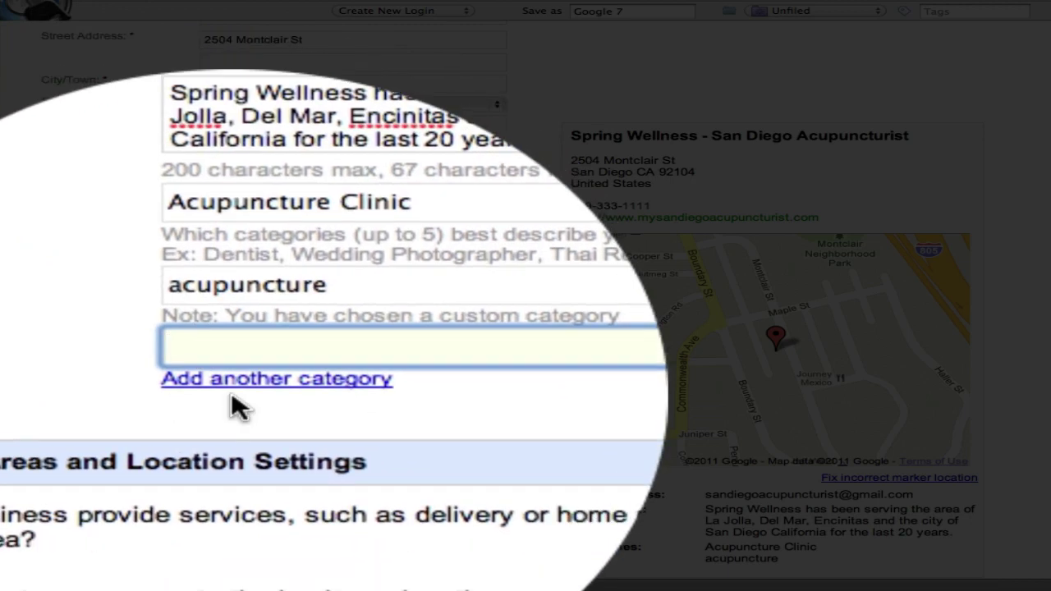
text(acupunturist)
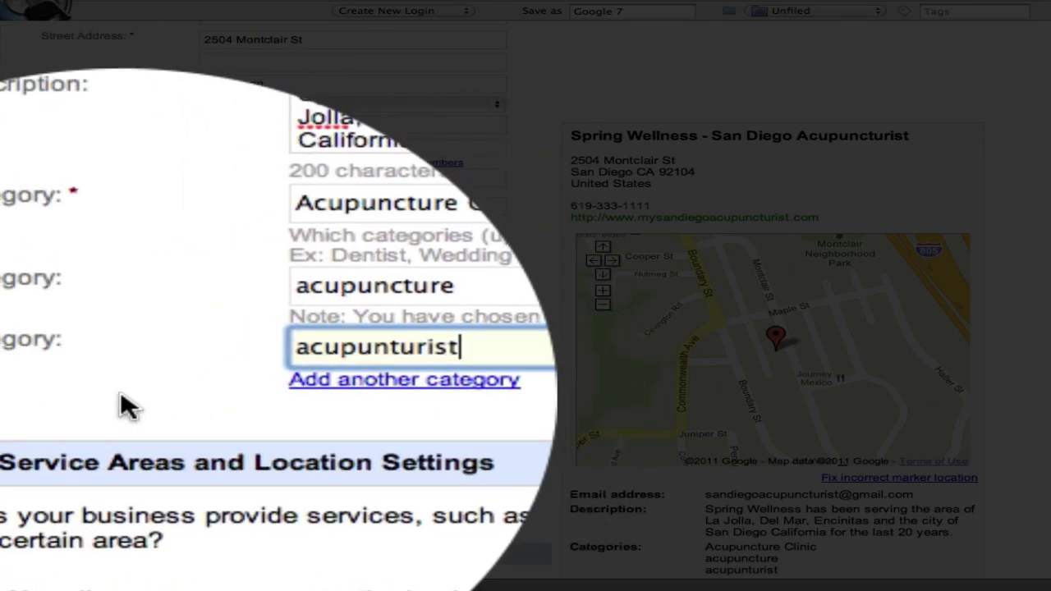
key(Return)
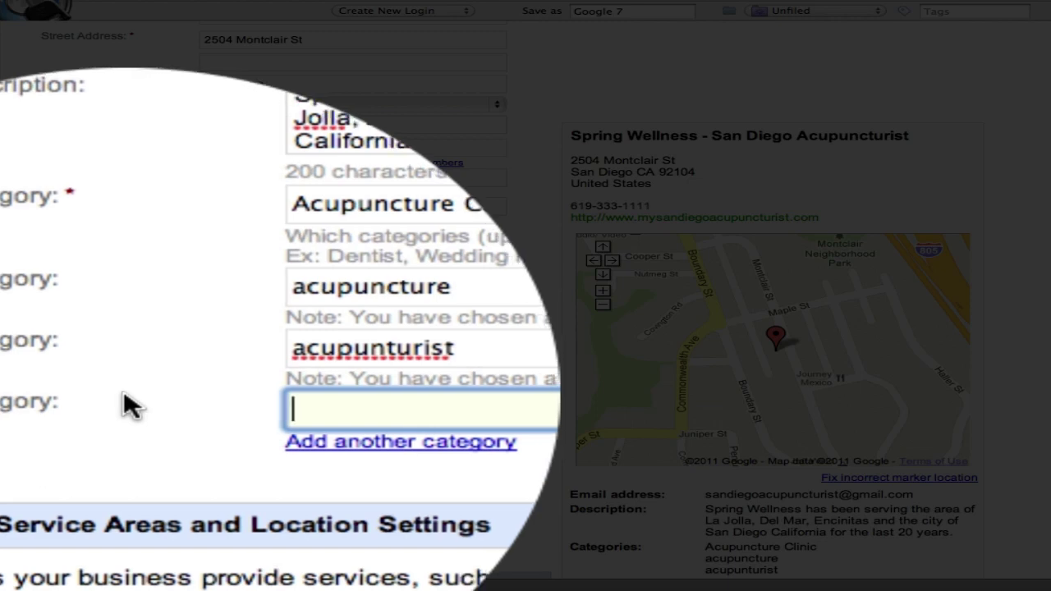
right_click(230, 371)
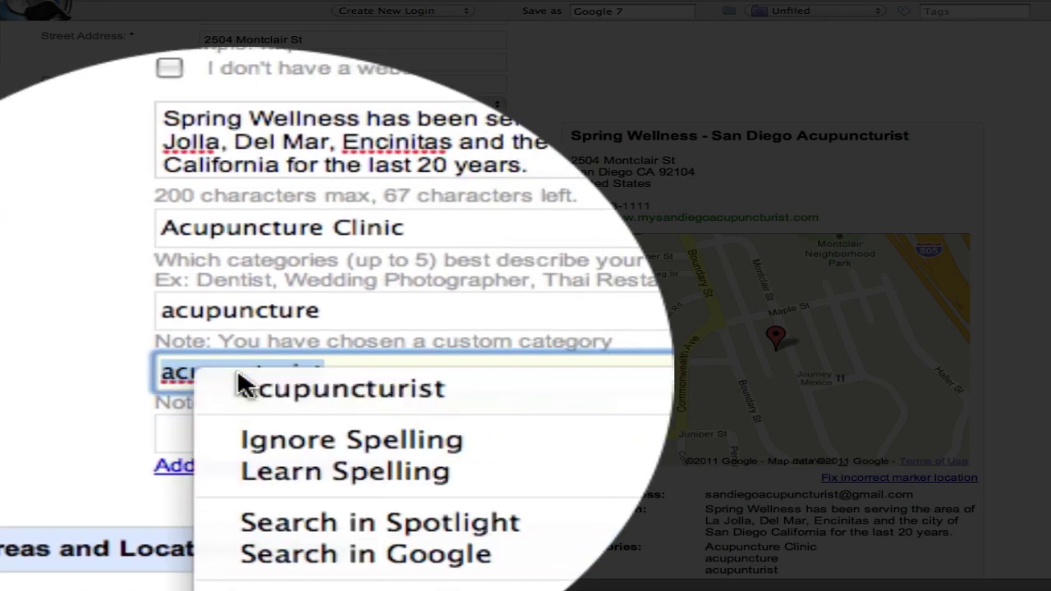
click(236, 385)
key(Tab)
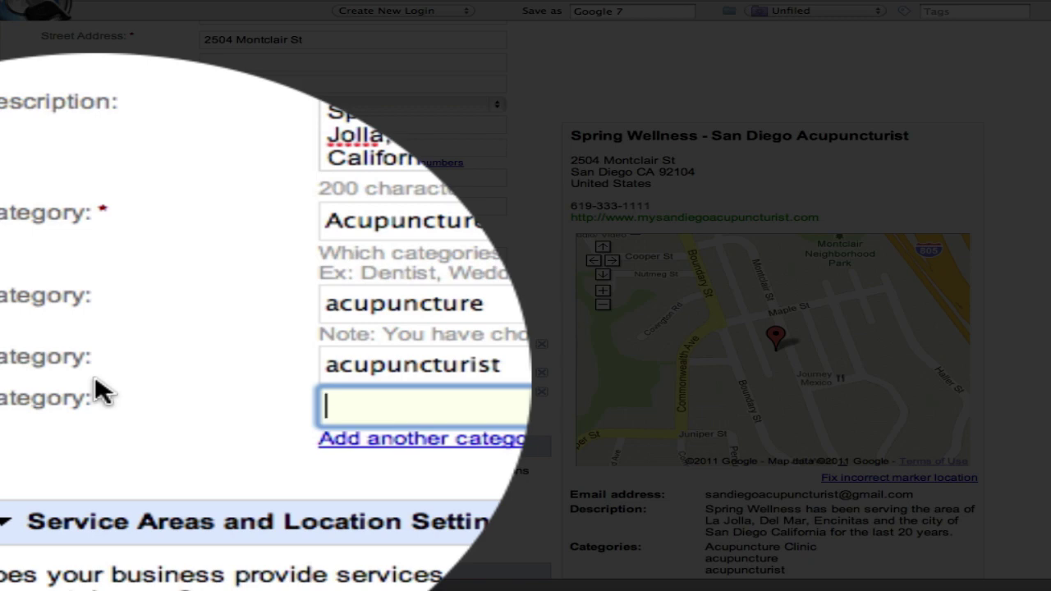
Add the categories fertility acupuncture and fertility acupuncturist, correcting the misspelled 'feritility'
text(fe)
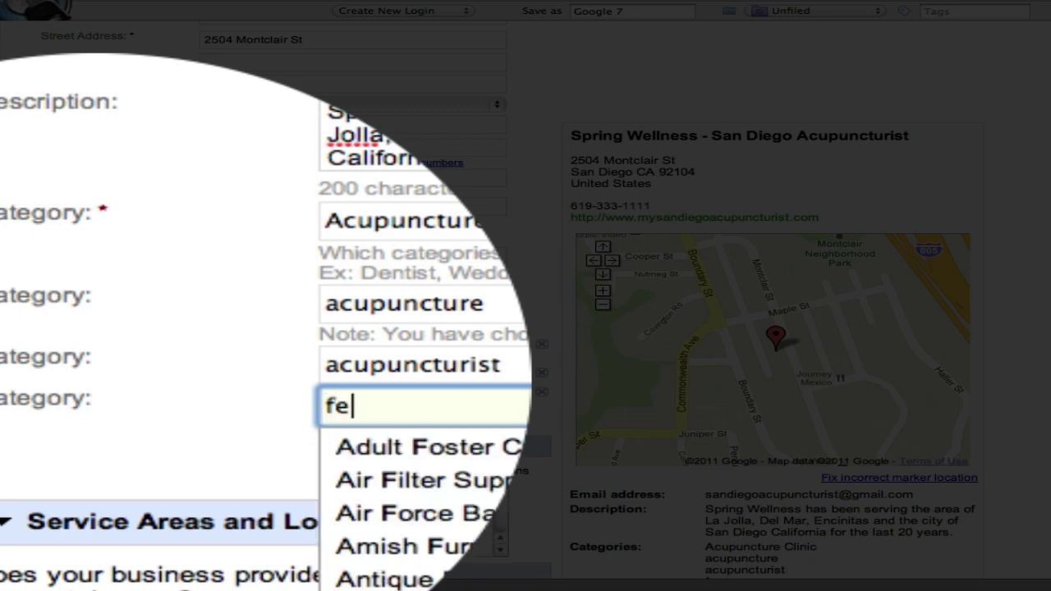
text(rtility a)
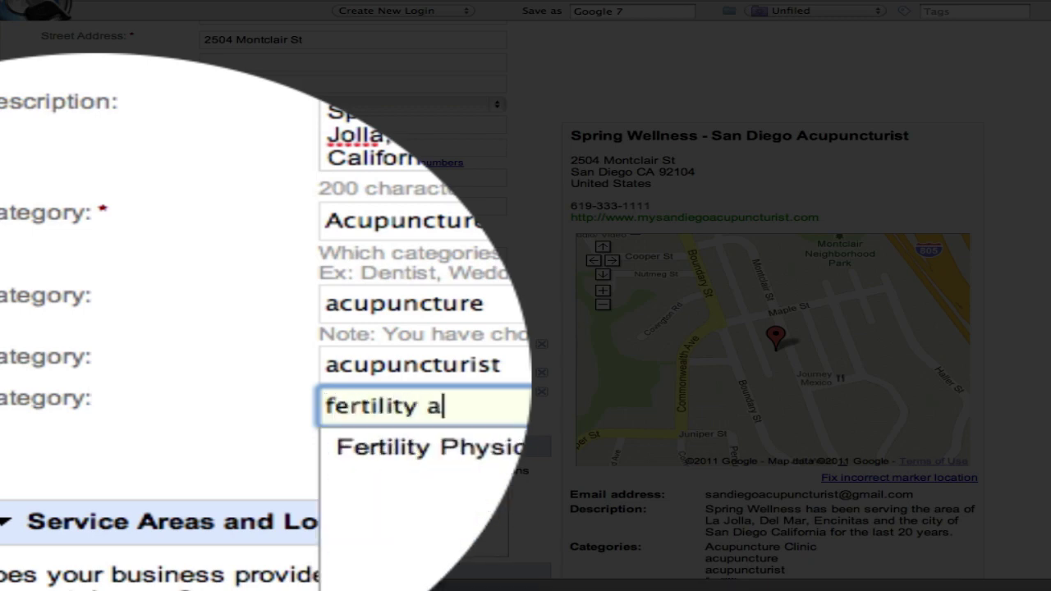
text(cupu)
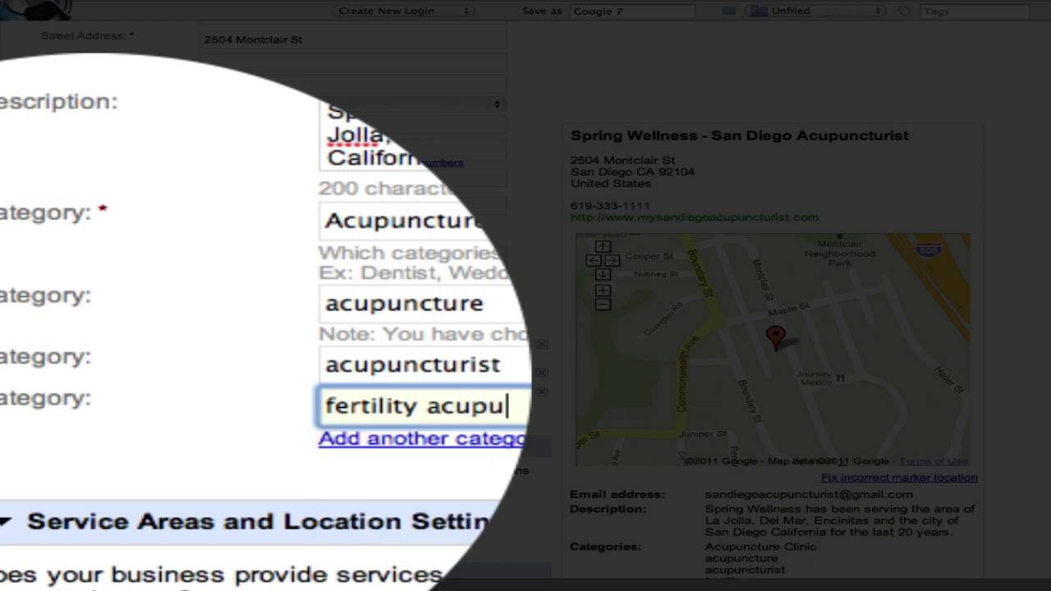
text(ncture)
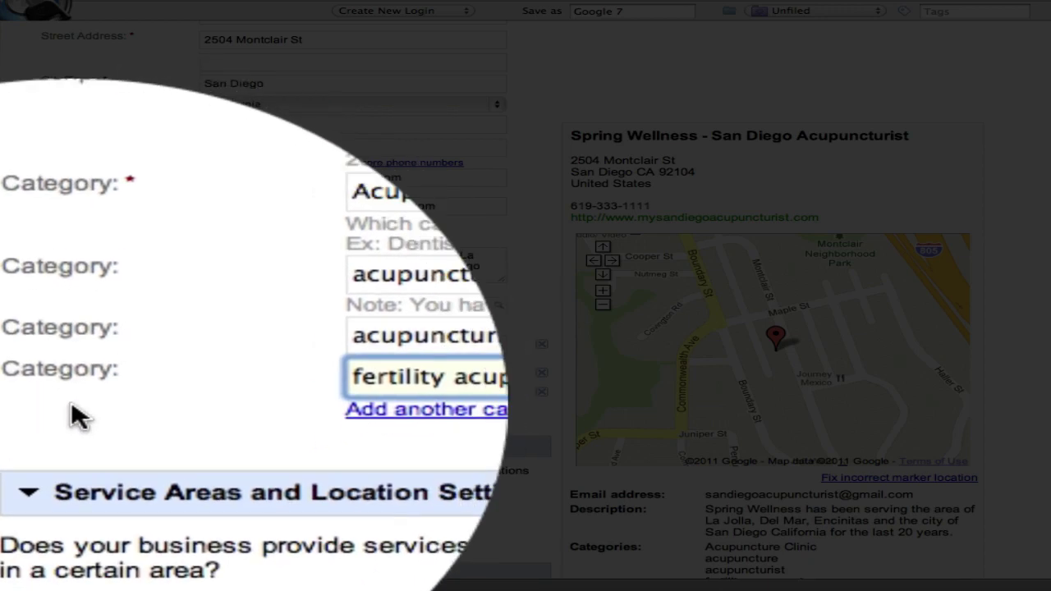
click(340, 439)
text(fe)
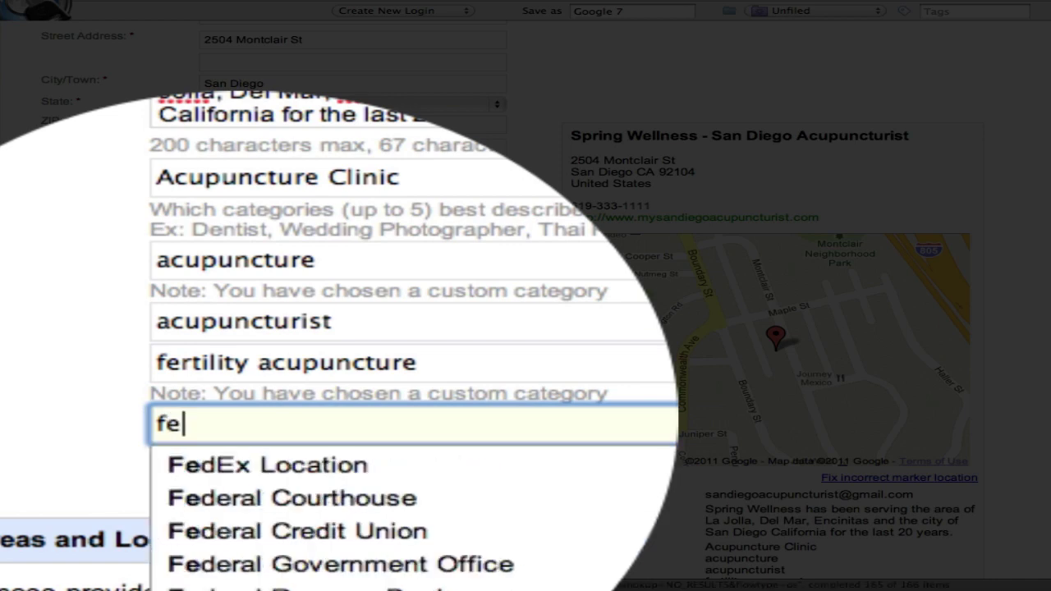
text(ritility acupo)
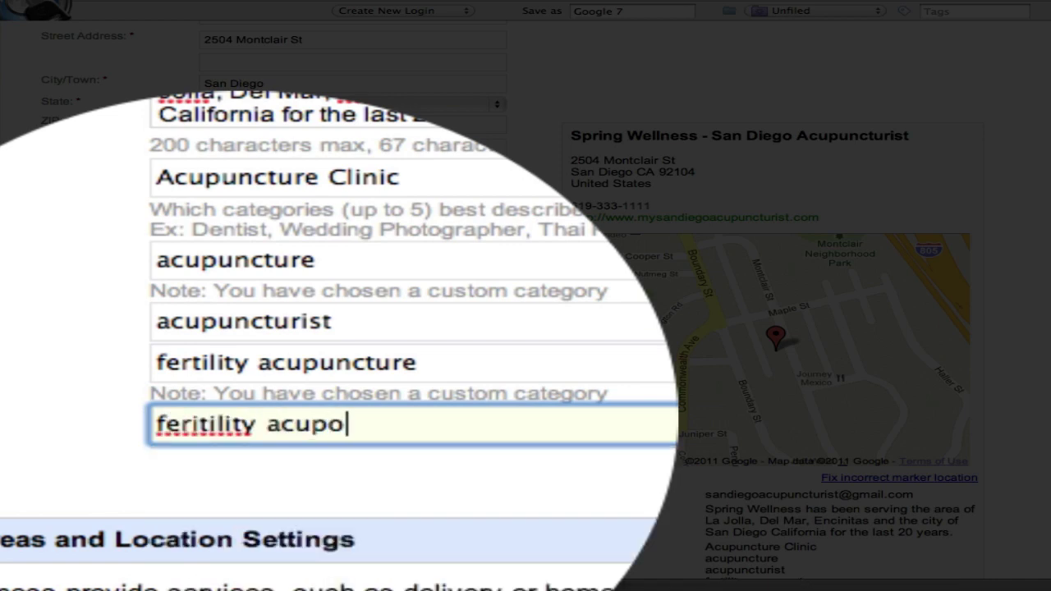
key(BackSpace)
text(uncturist)
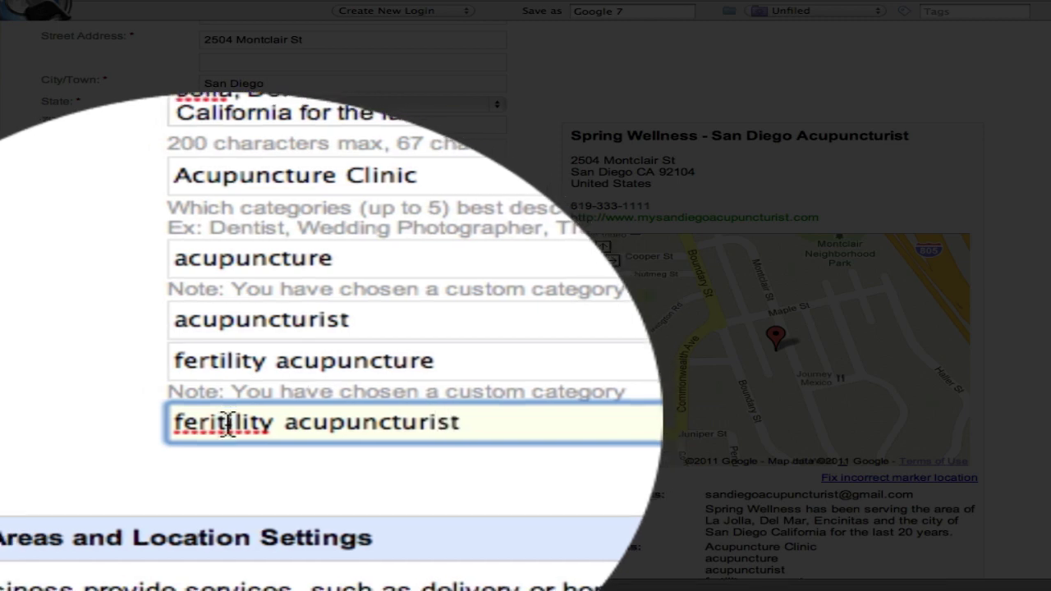
right_click(227, 423)
click(240, 430)
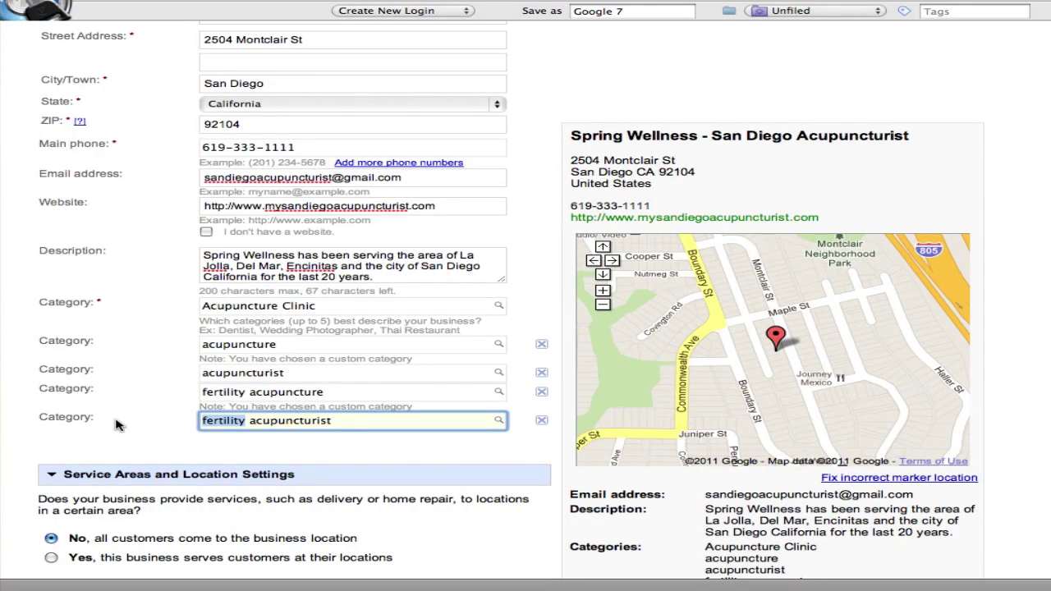
click(115, 424)
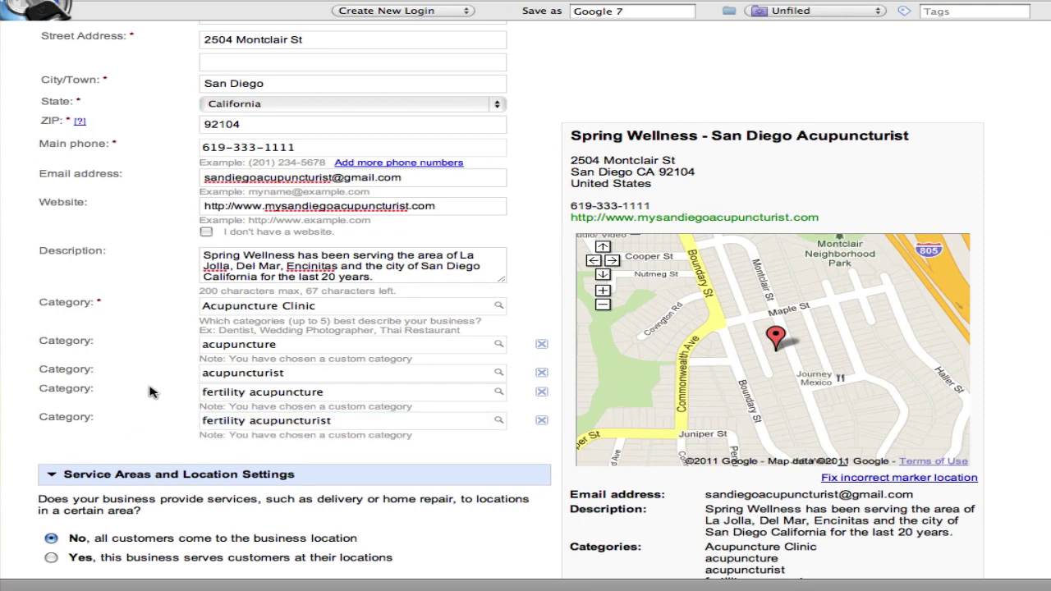
Choose custom operating hours, keeping Monday–Friday 9:00 AM–5:00 PM and weekends closed
scroll(150, 392, down, 1)
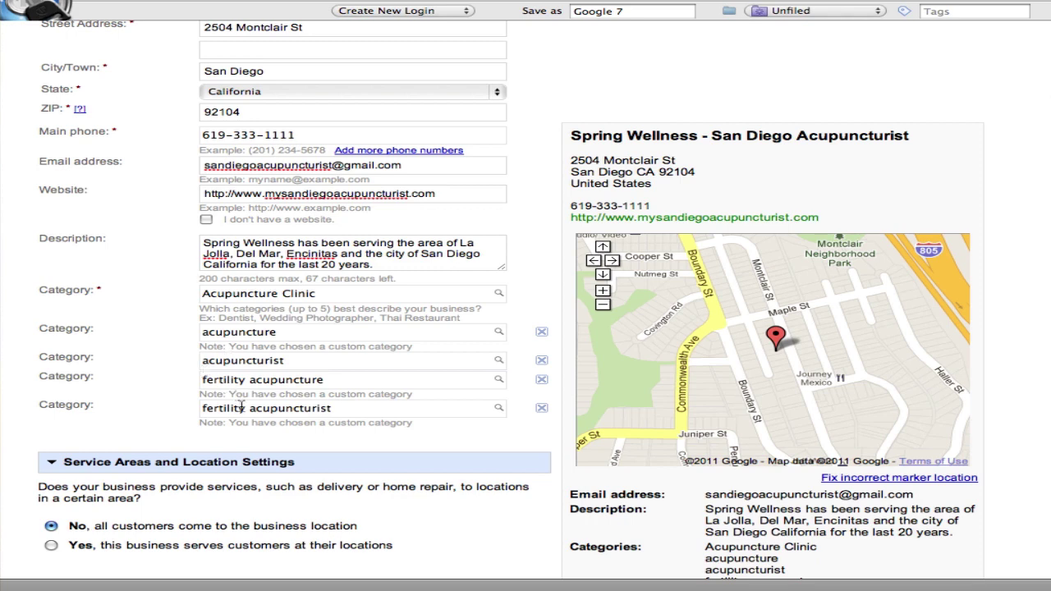
scroll(170, 409, down, 1)
scroll(171, 409, down, 3)
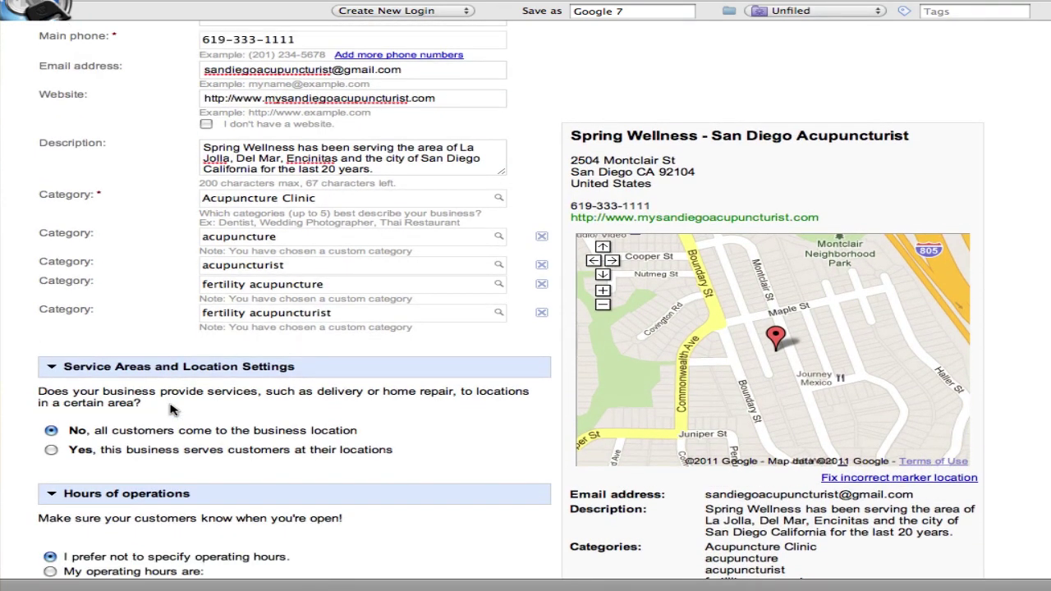
scroll(171, 408, down, 1)
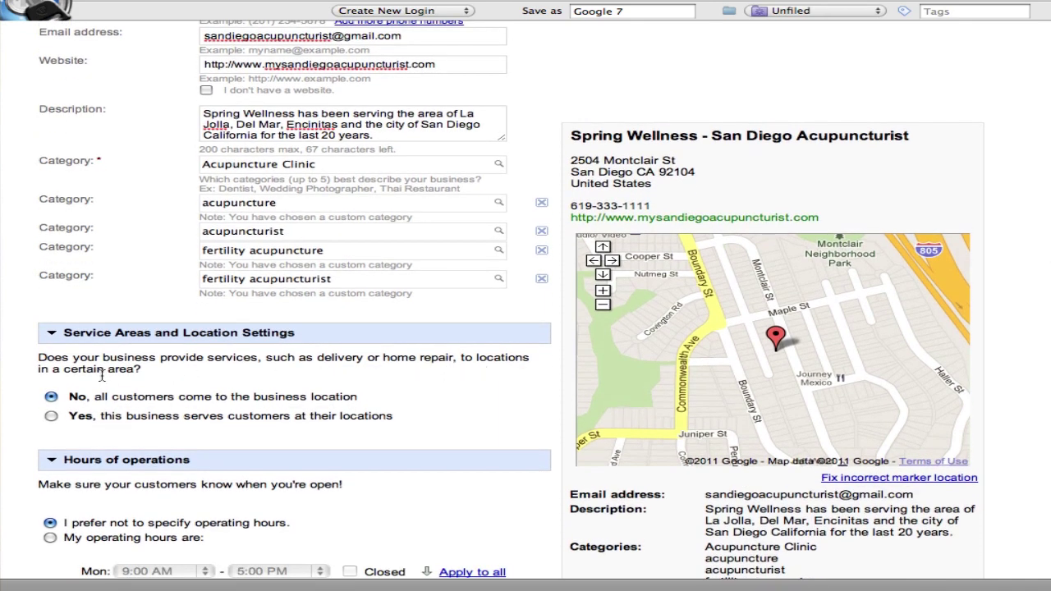
scroll(163, 397, down, 1)
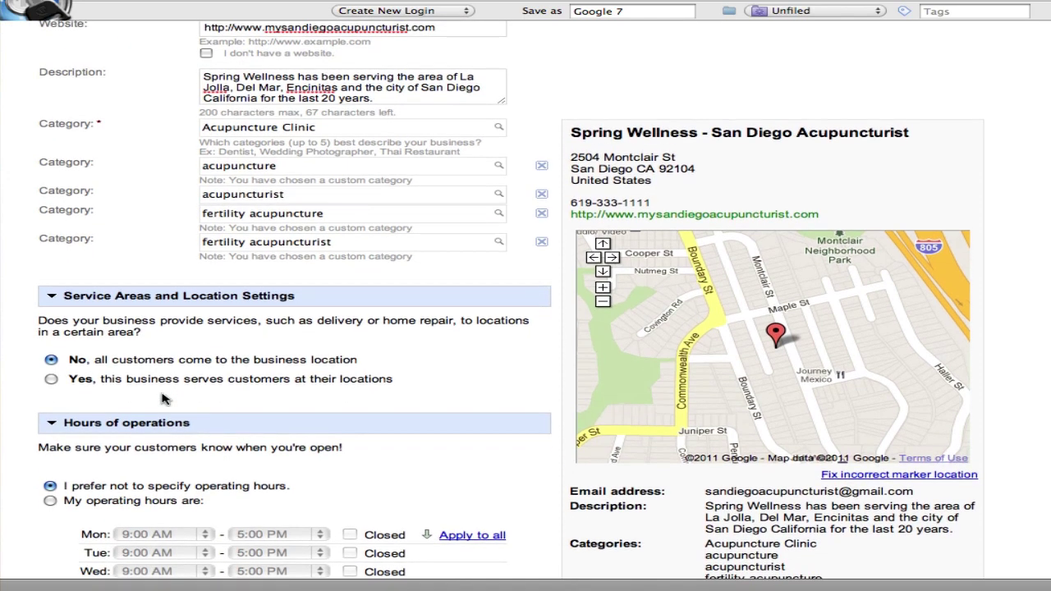
scroll(163, 397, down, 1)
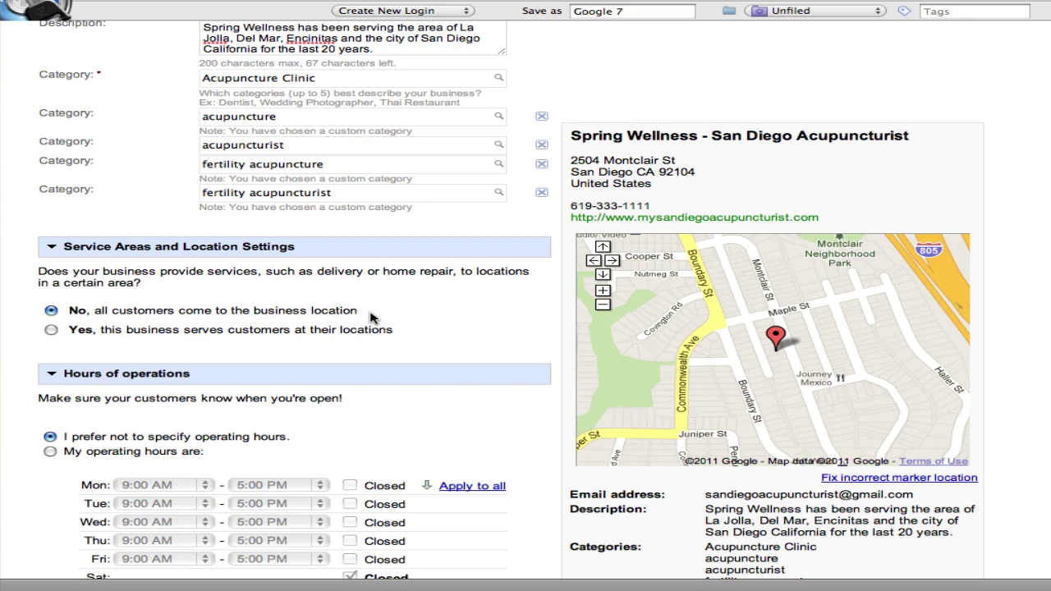
scroll(368, 316, down, 3)
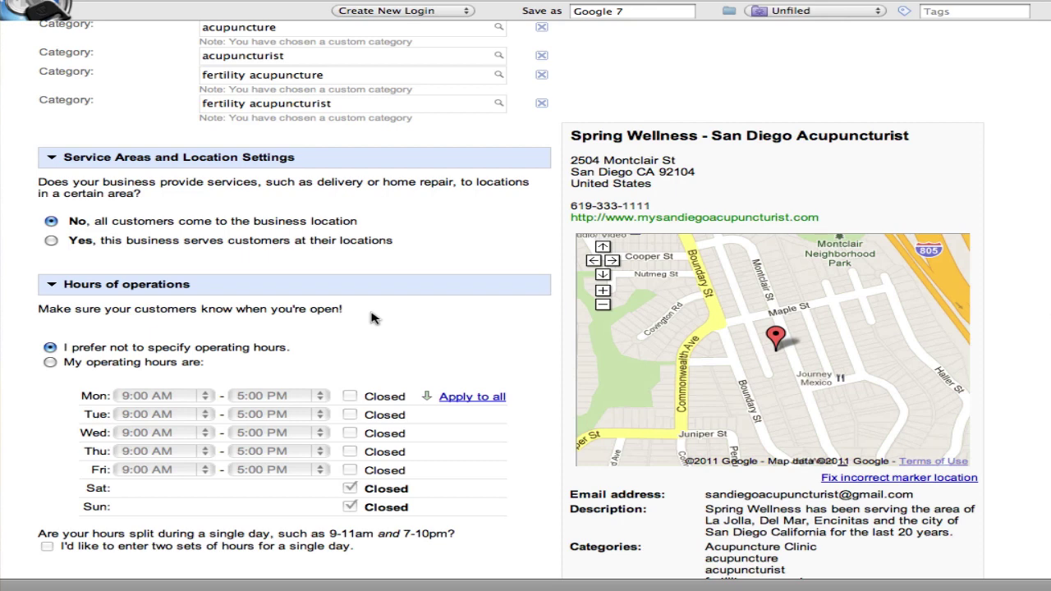
scroll(371, 317, down, 1)
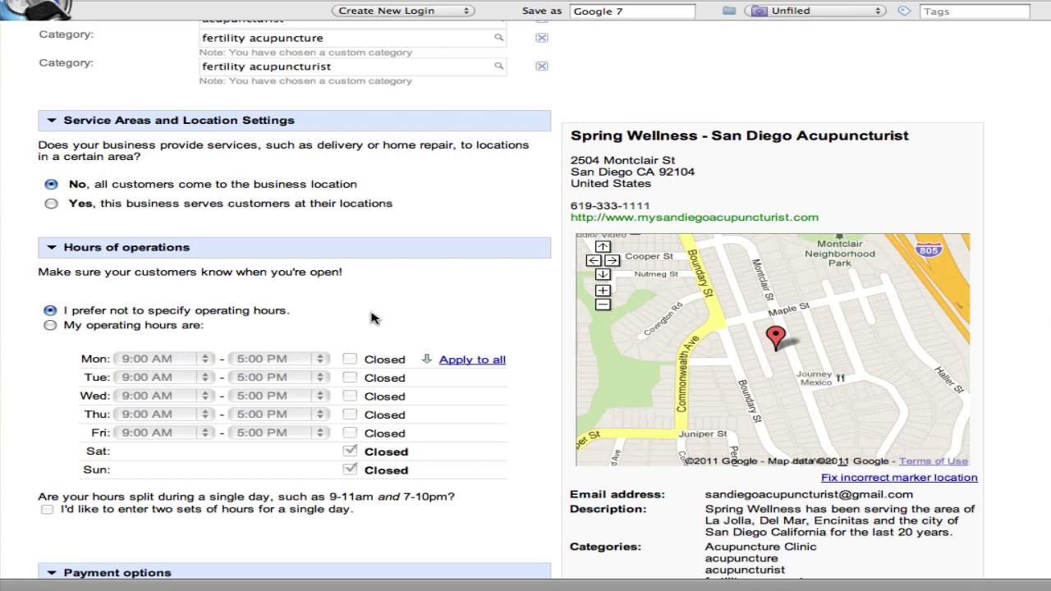
scroll(371, 318, down, 1)
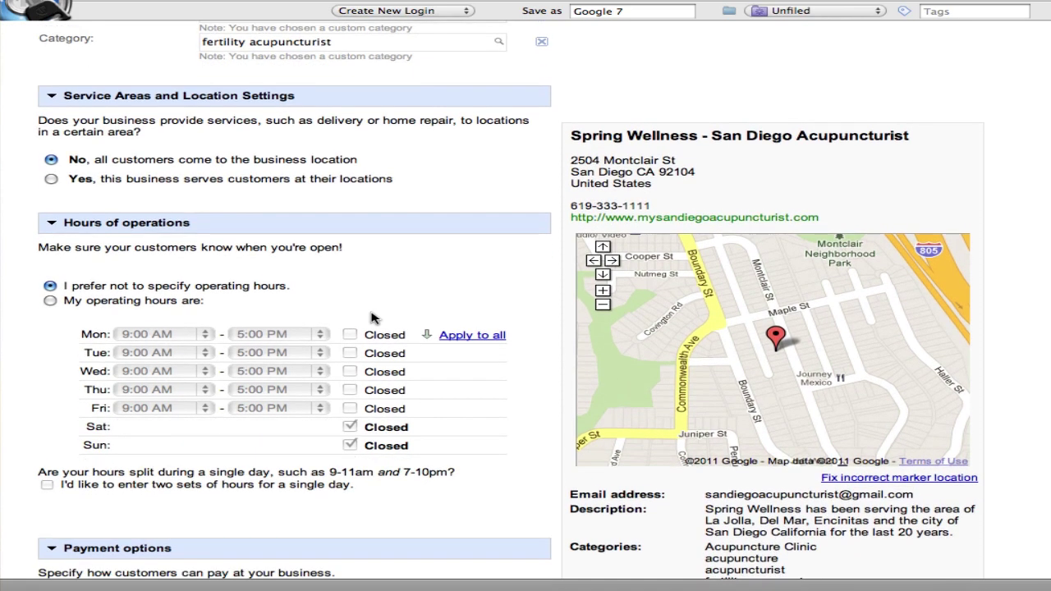
click(51, 299)
scroll(38, 348, down, 3)
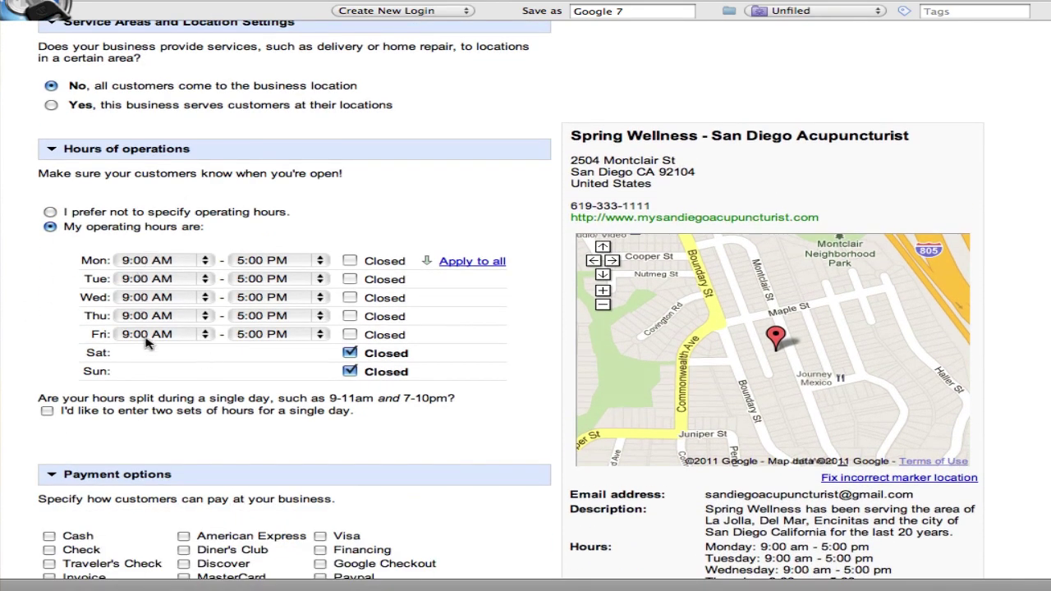
scroll(147, 343, down, 2)
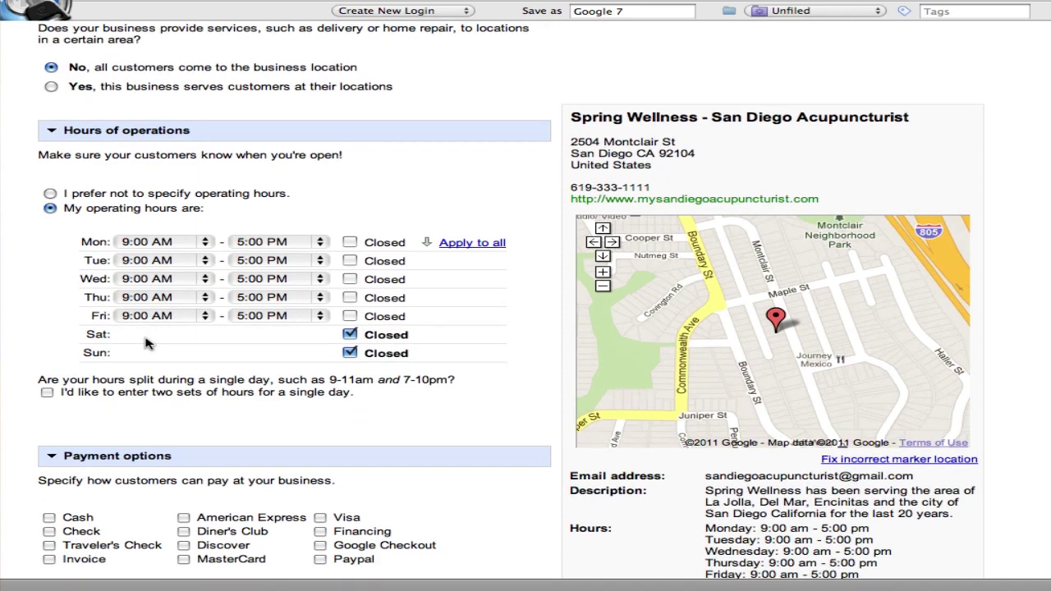
scroll(146, 343, down, 7)
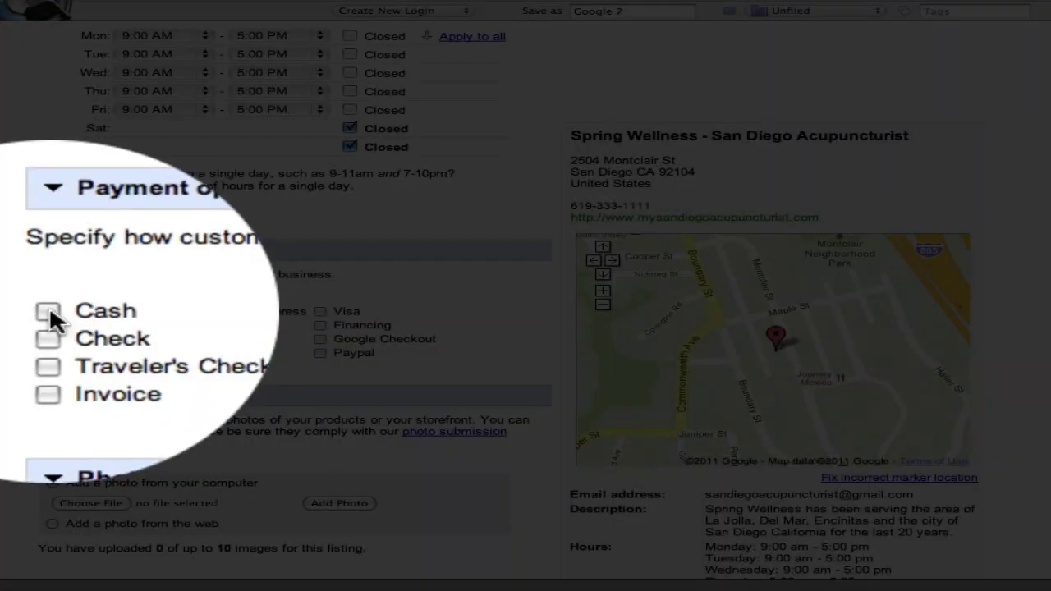
Mark all seven payment types as accepted: Cash, Check, American Express, Discover, MasterCard, Visa and Paypal
click(49, 311)
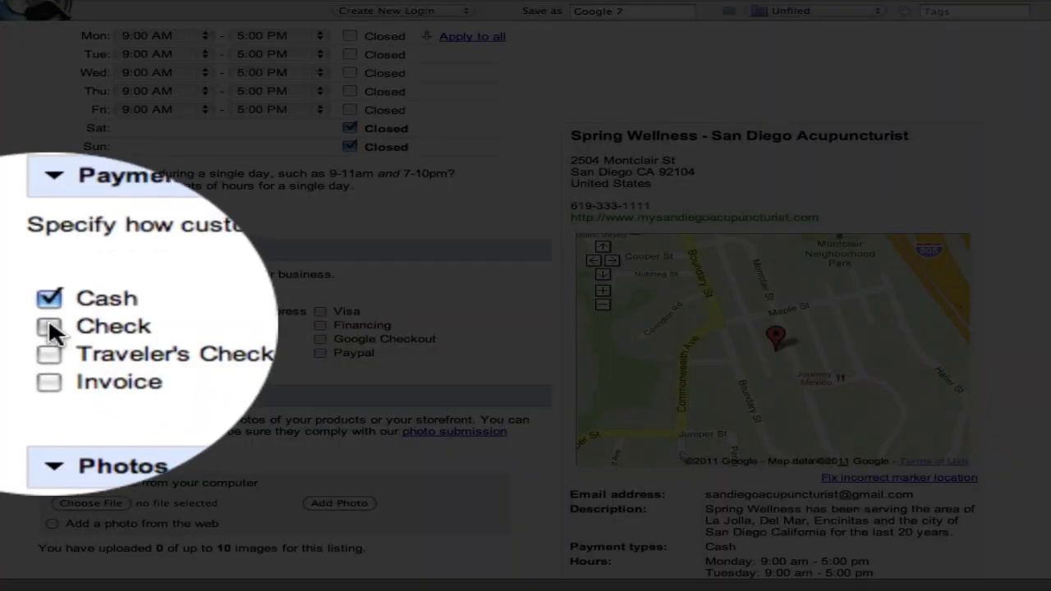
click(48, 321)
click(183, 310)
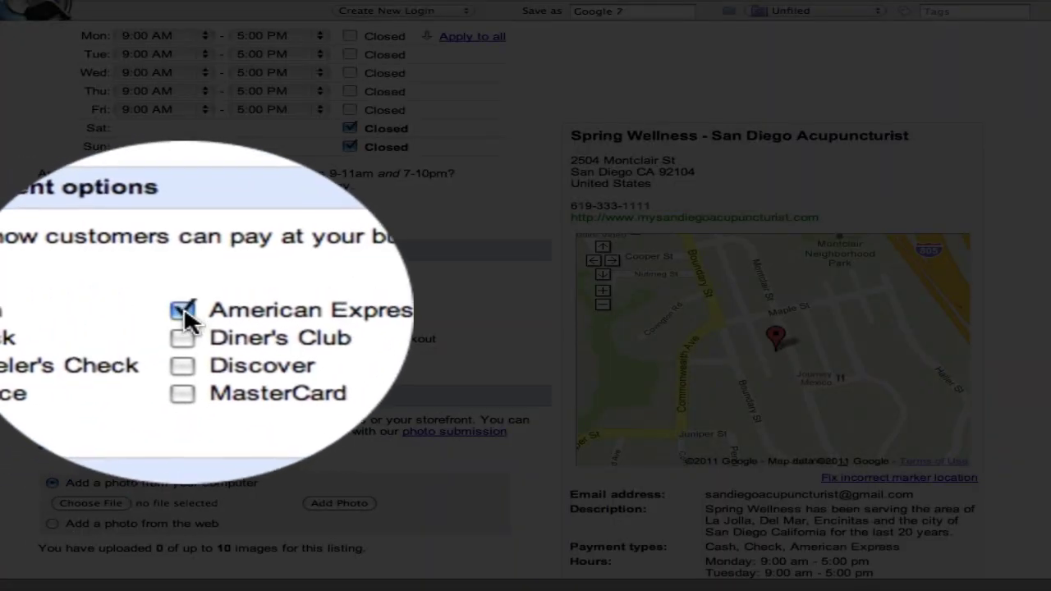
click(183, 333)
click(185, 352)
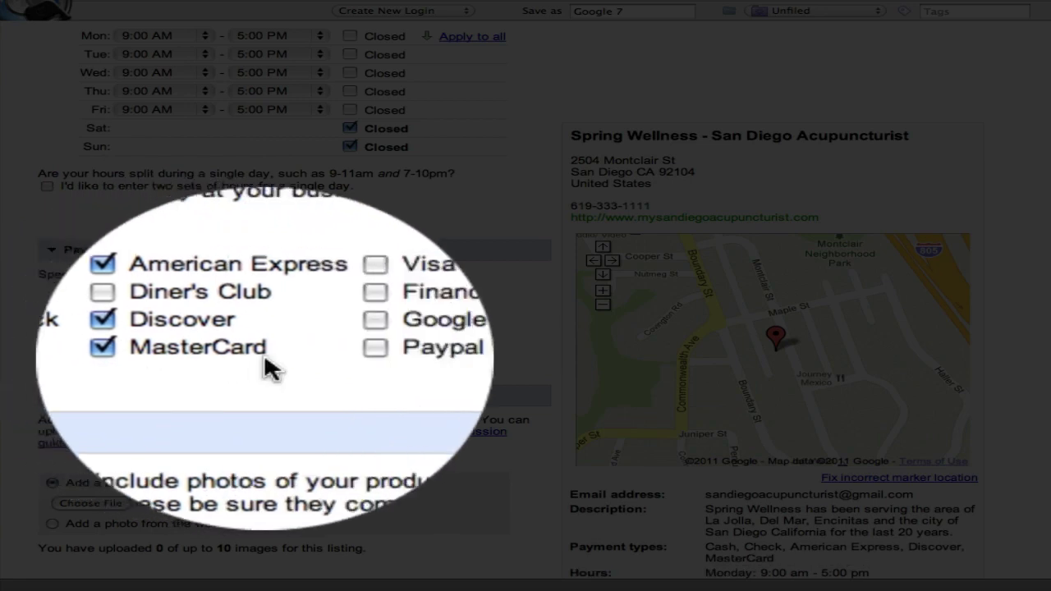
click(320, 311)
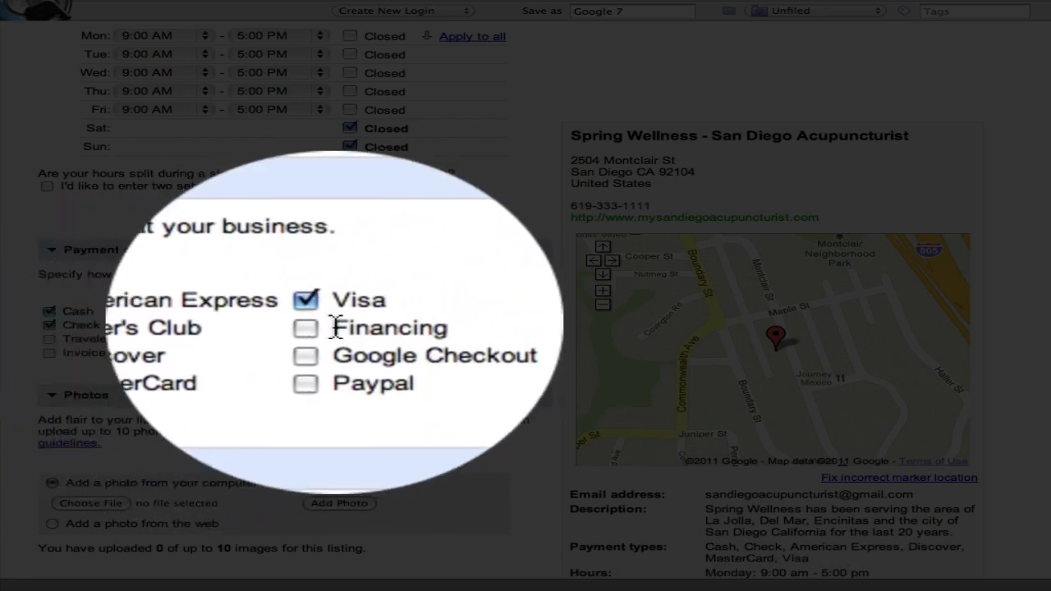
click(321, 351)
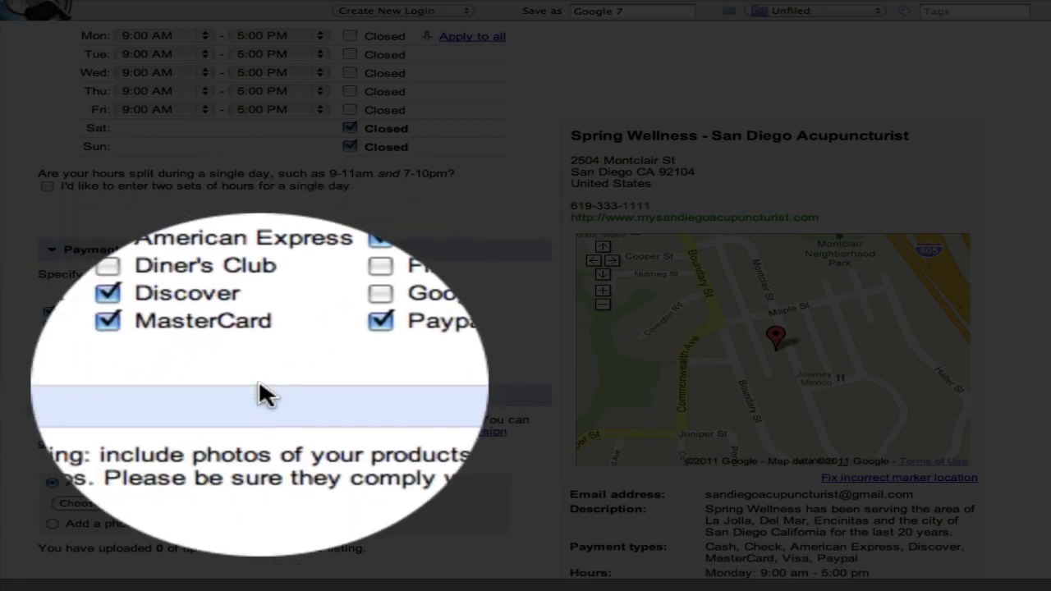
scroll(258, 380, down, 1)
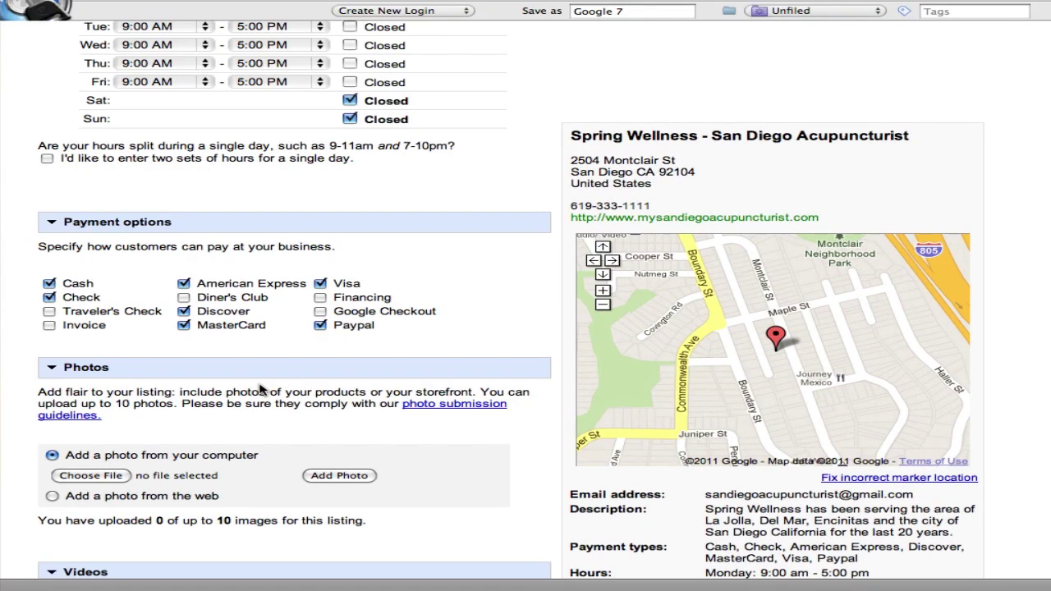
scroll(261, 388, down, 1)
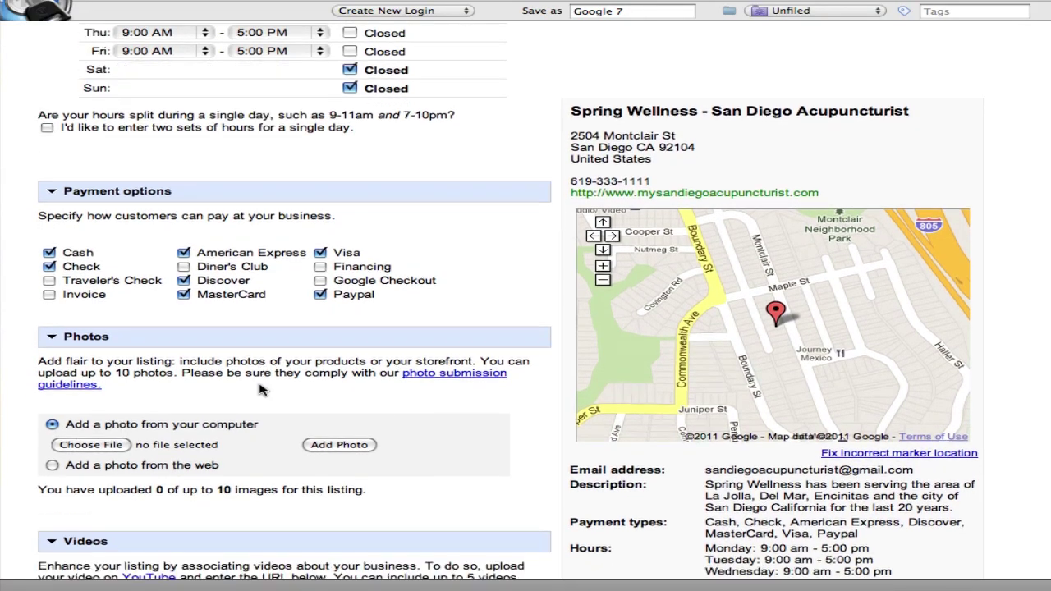
scroll(258, 390, down, 2)
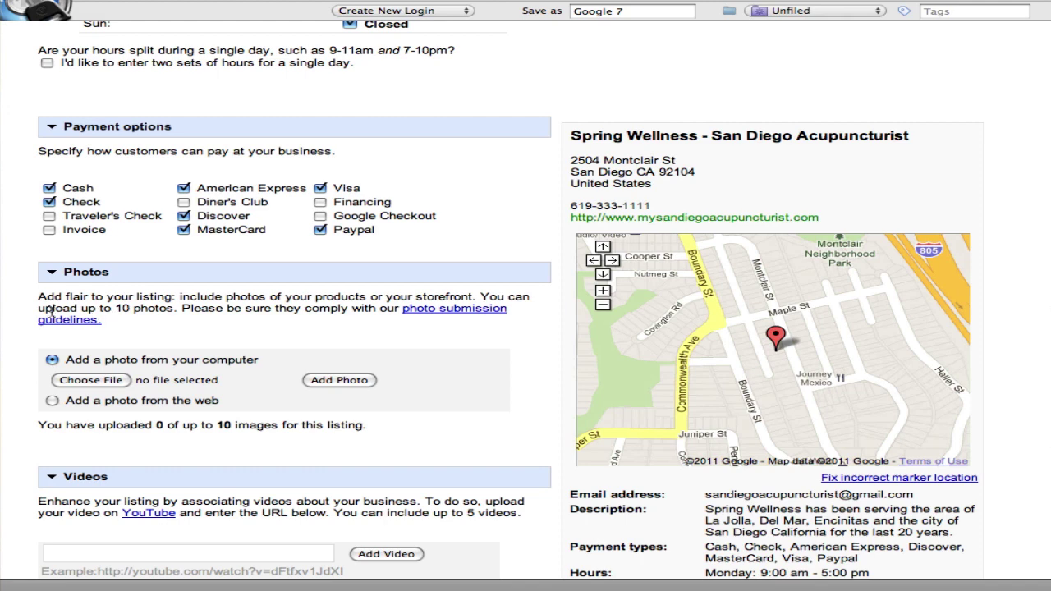
drag(39, 309, 177, 312)
click(179, 327)
scroll(182, 324, down, 2)
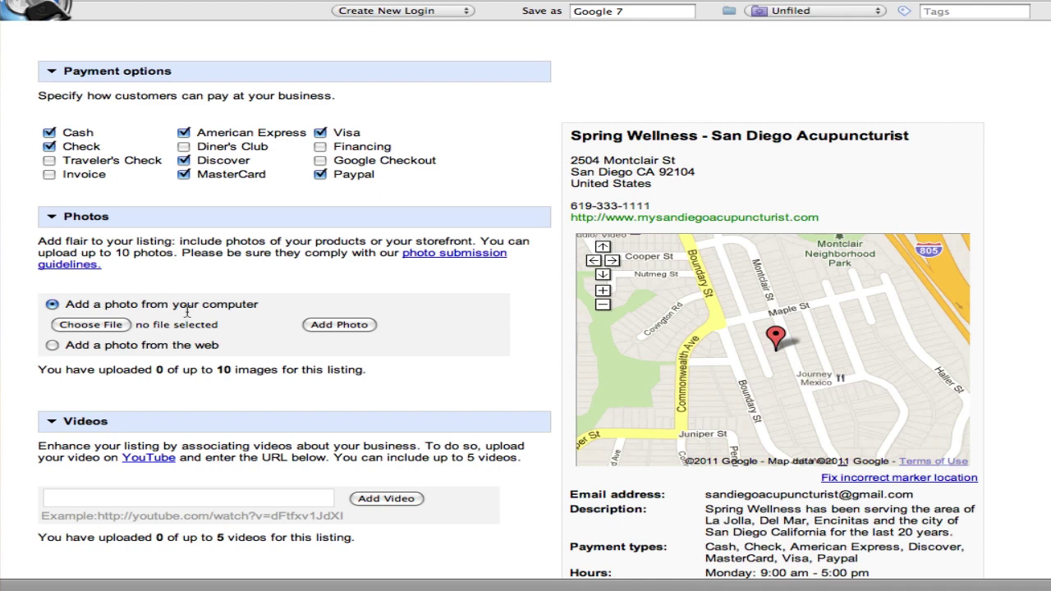
scroll(549, 242, down, 3)
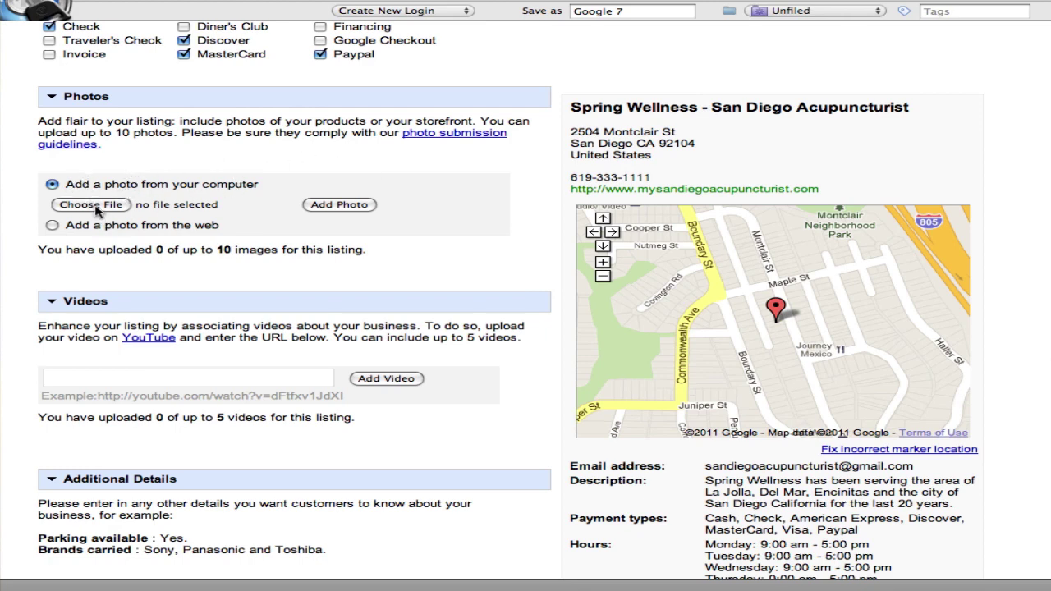
Open the photo file chooser and preview san diego acupuncture 1.jpeg in the Photos folder
click(91, 206)
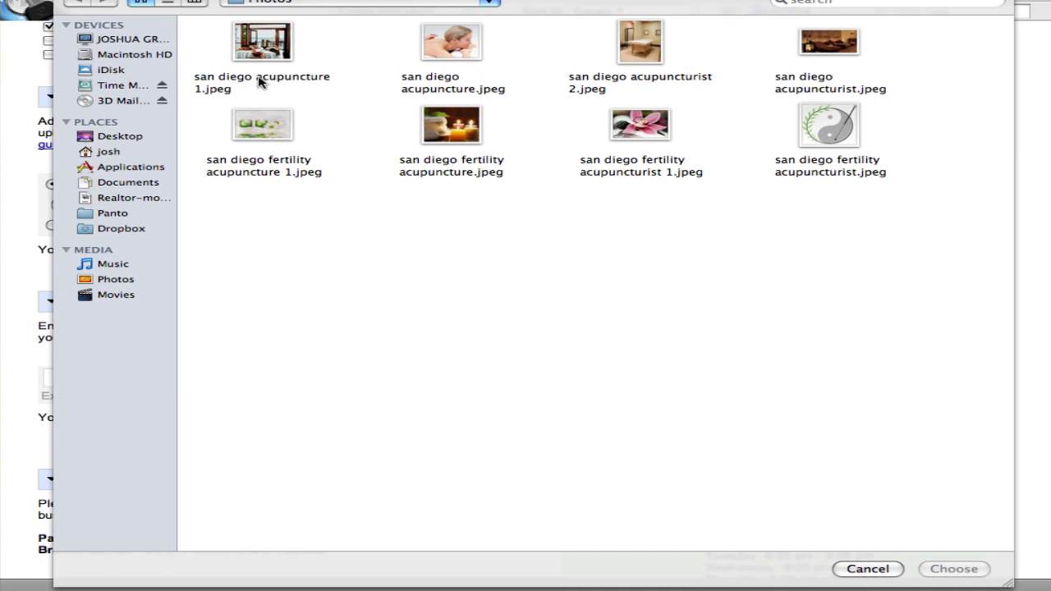
click(259, 80)
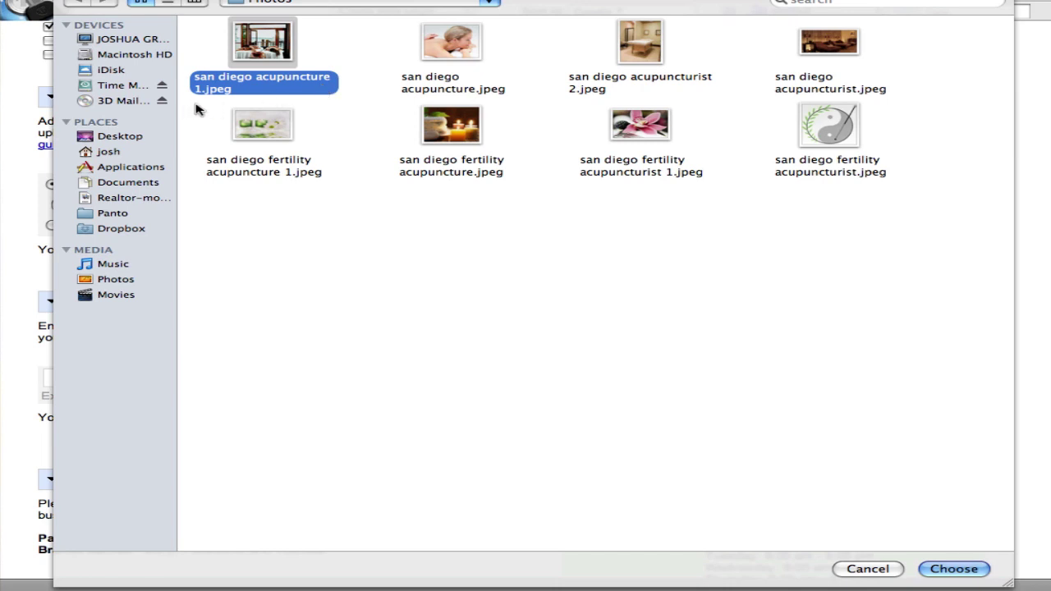
Preview the other six acupuncture images, then choose san diego acupuncture 1.jpeg
click(472, 93)
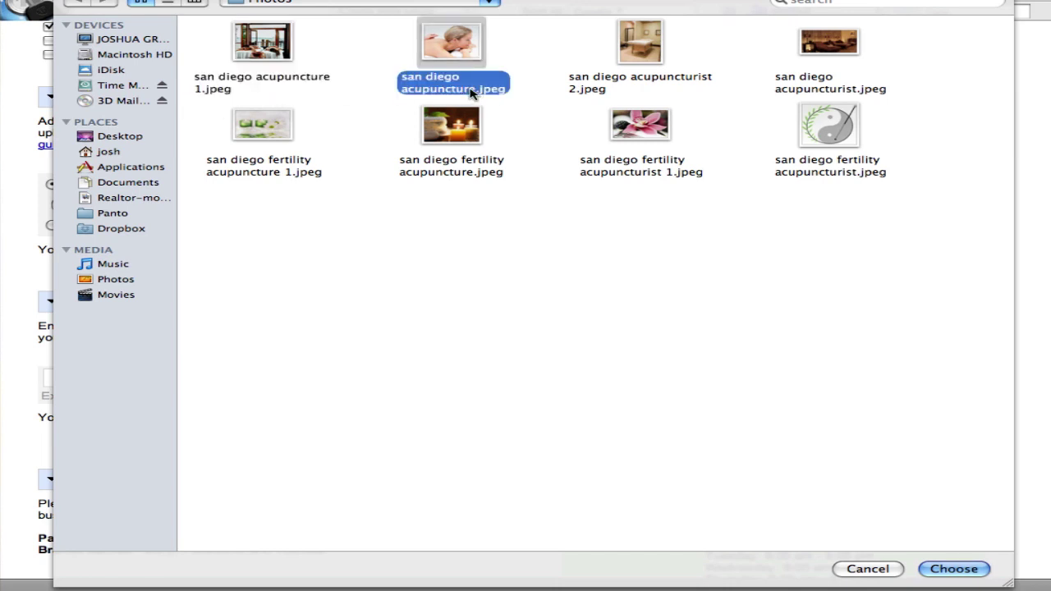
click(603, 86)
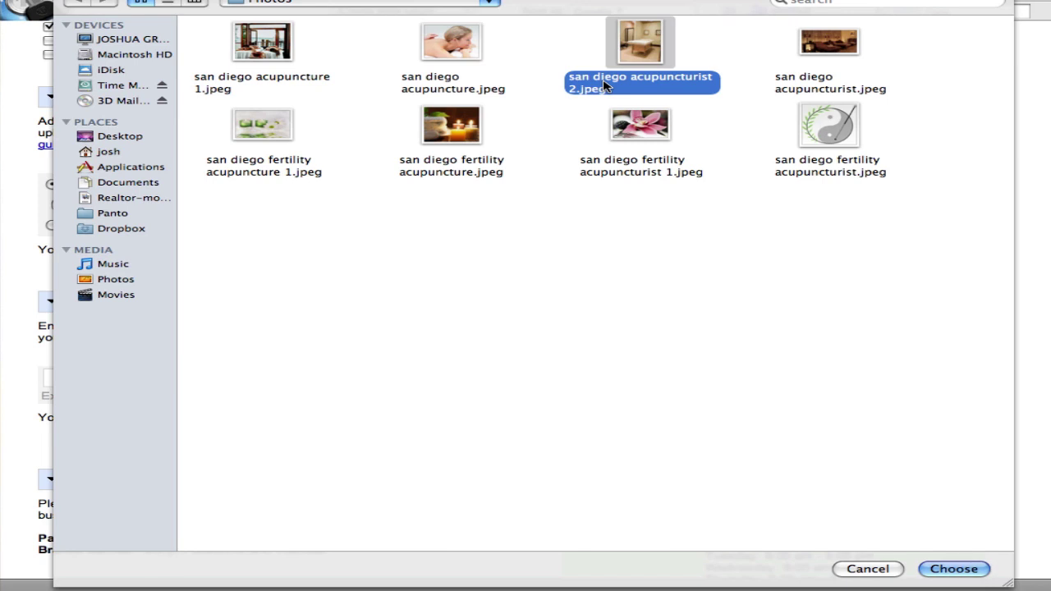
click(776, 90)
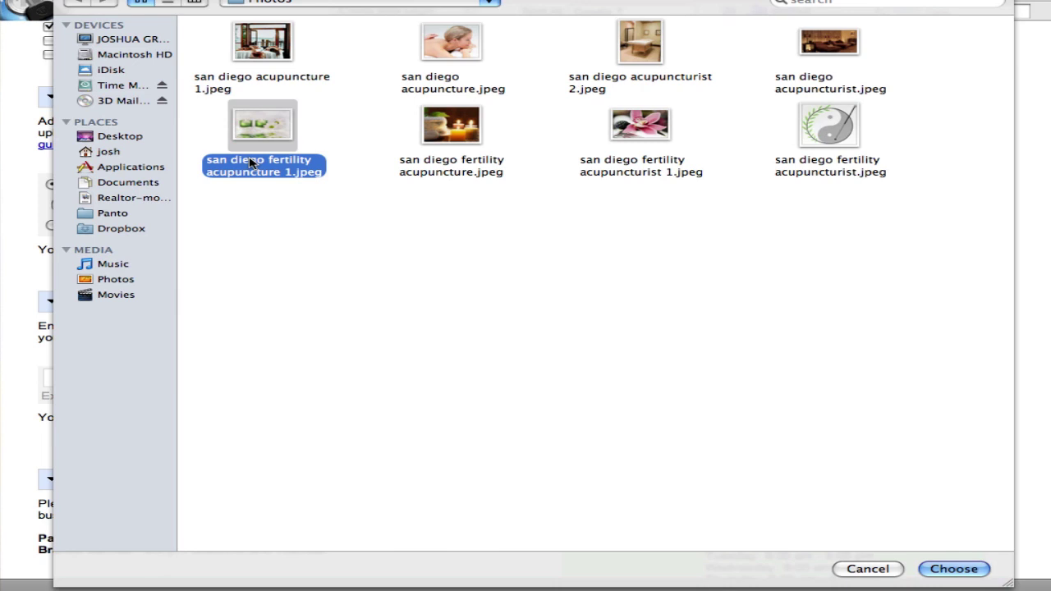
click(424, 169)
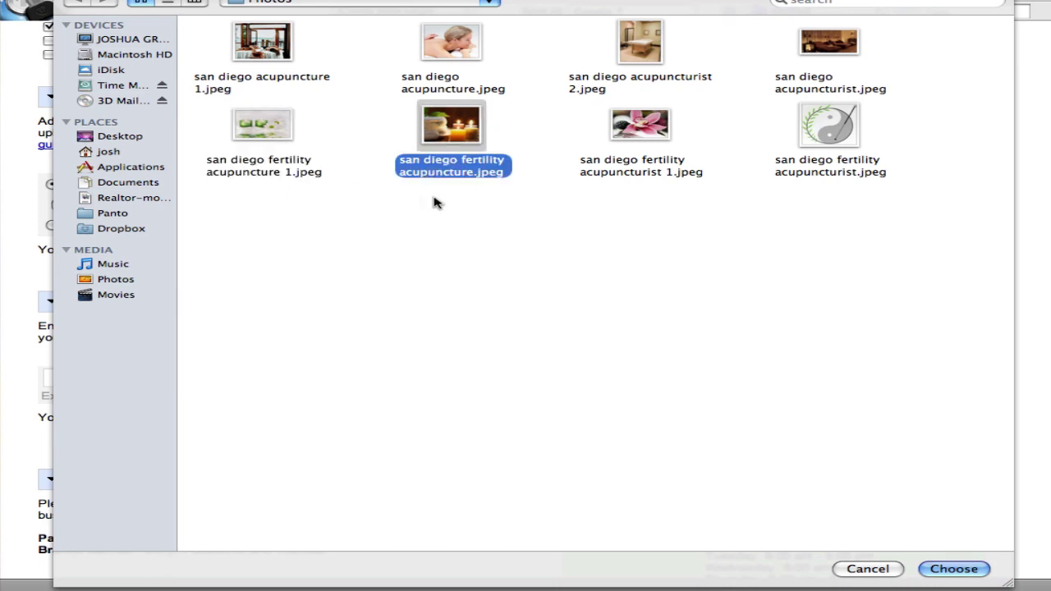
click(597, 160)
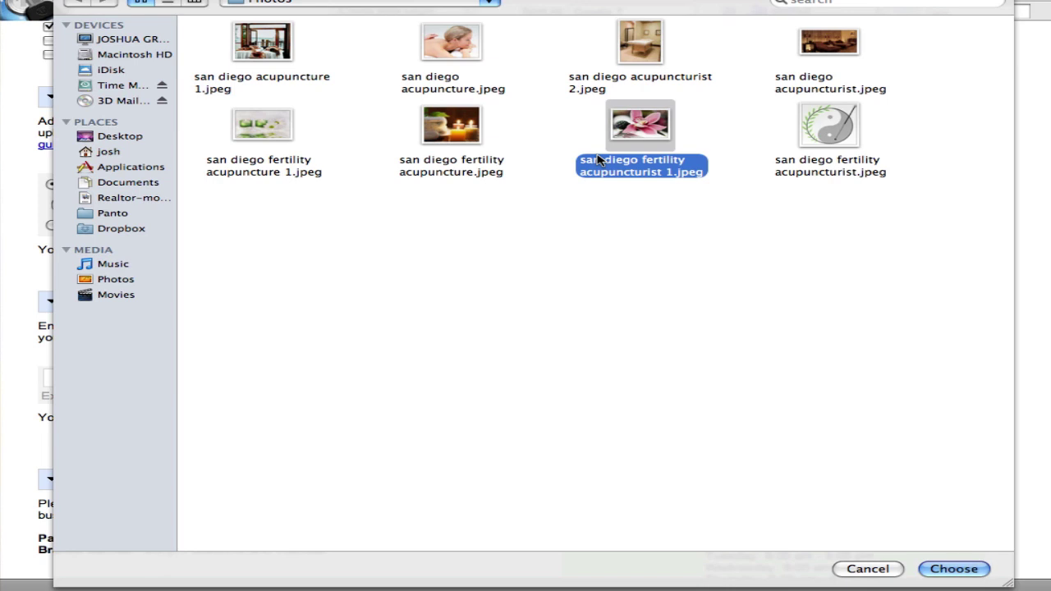
click(800, 171)
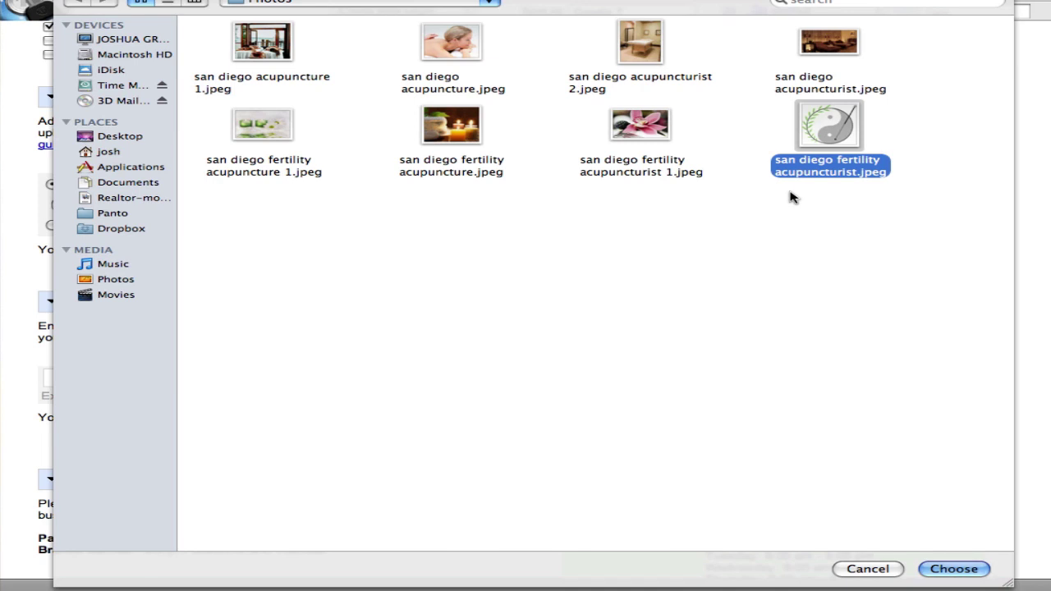
click(284, 58)
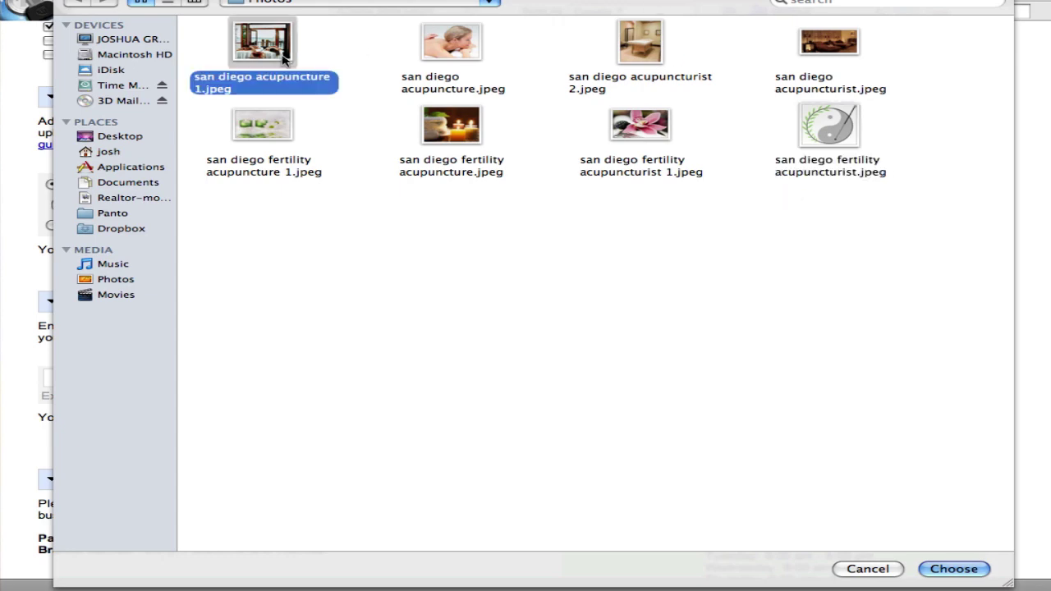
double_click(284, 58)
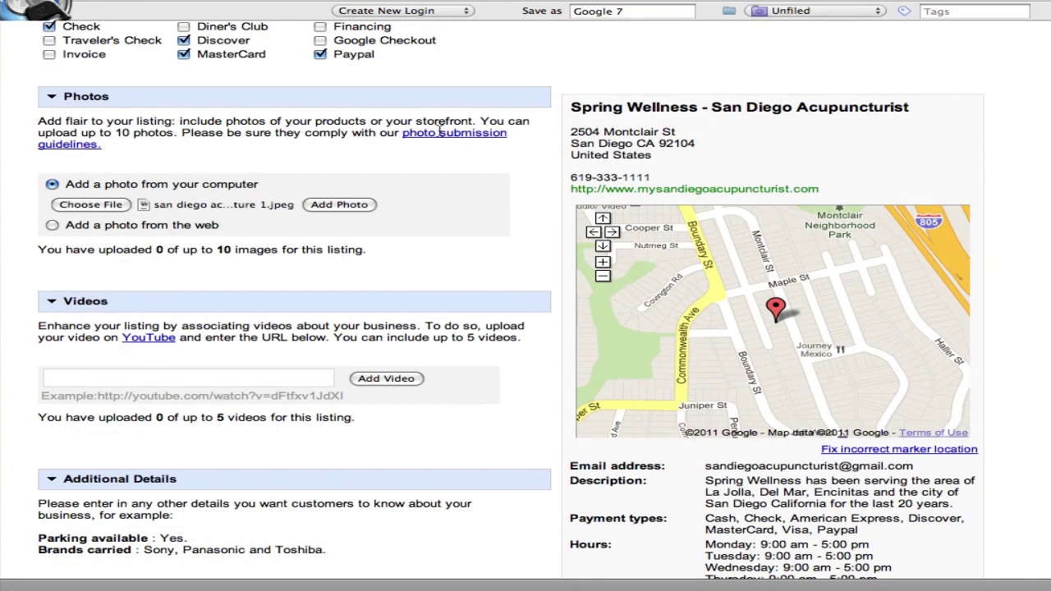
Upload san diego acupuncture 1.jpeg as the listing's first of up to 10 photos
click(344, 206)
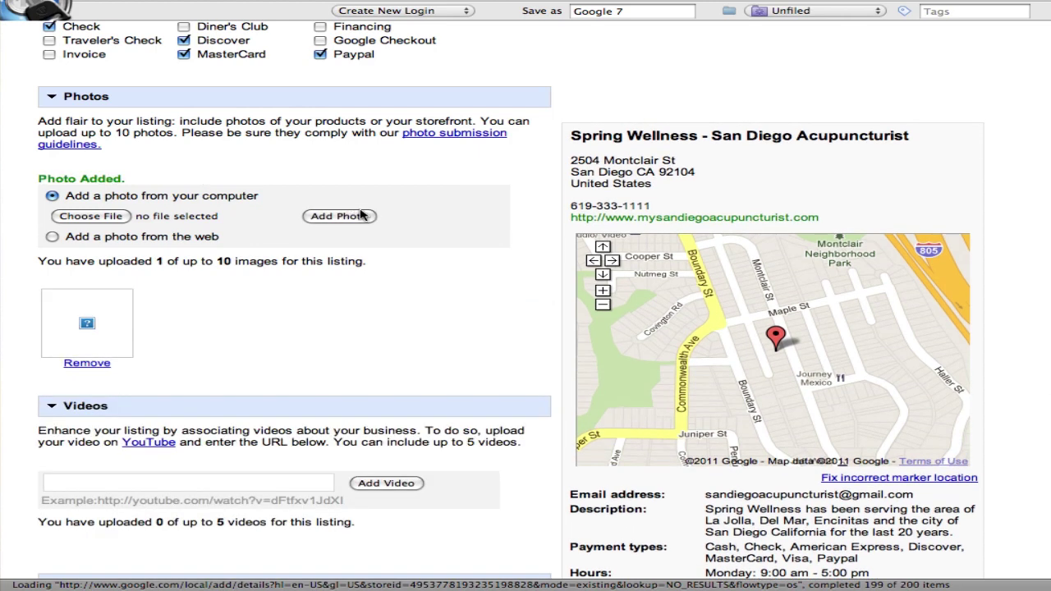
scroll(385, 223, down, 1)
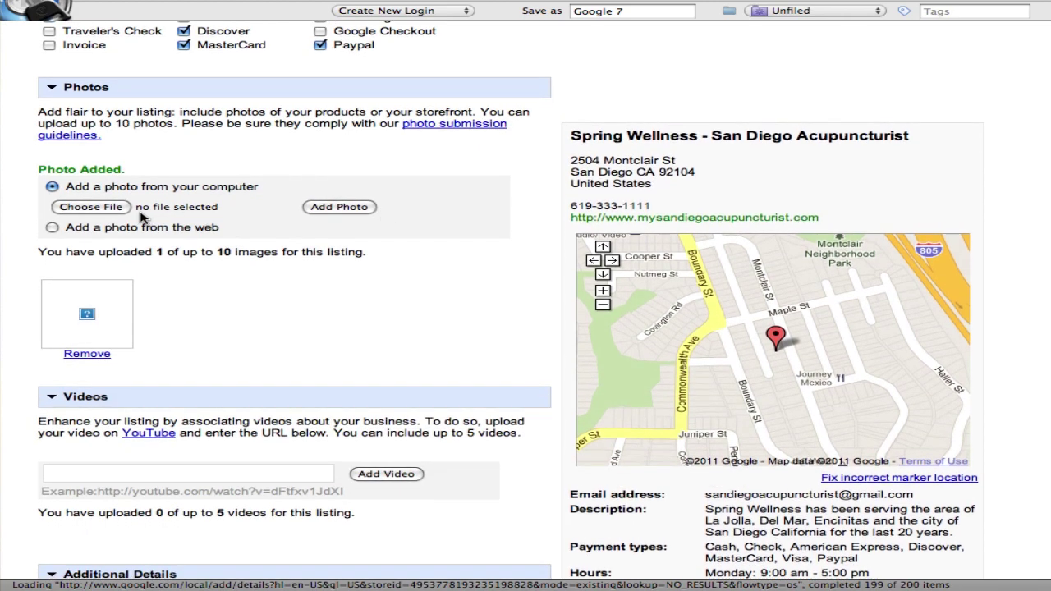
scroll(232, 257, down, 3)
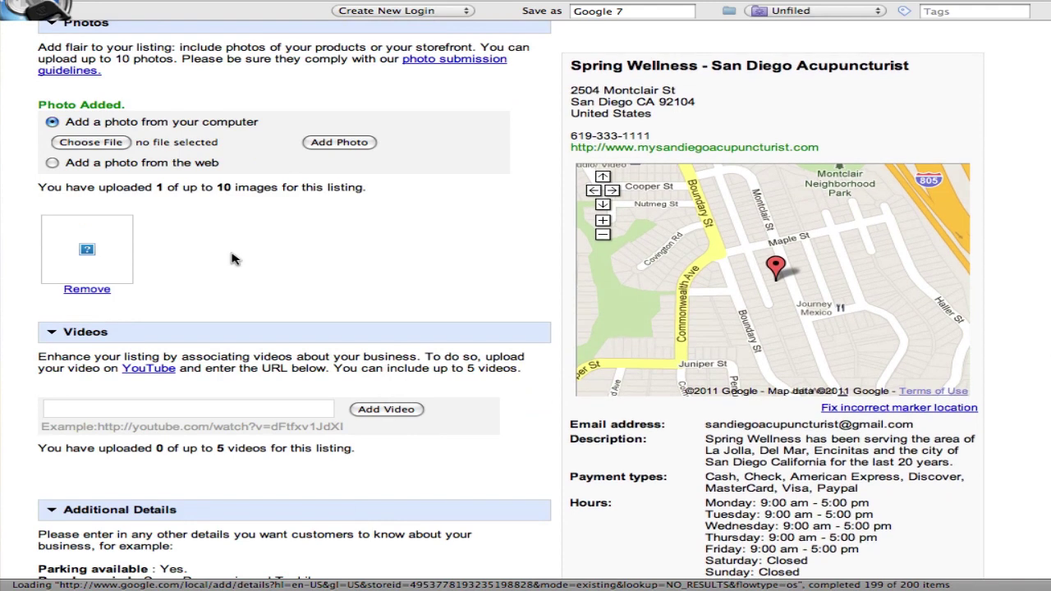